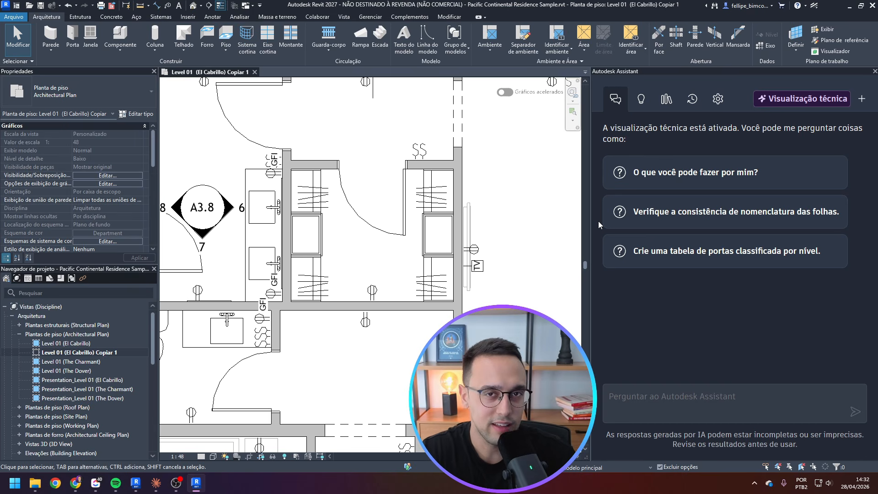
{"action": "left_click", "coordinate": [486, 267]}
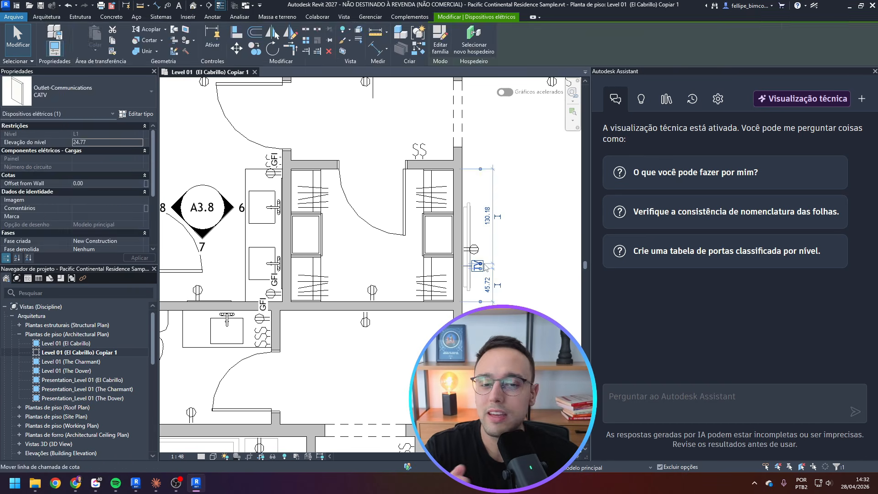
{"action": "left_click", "coordinate": [508, 248]}
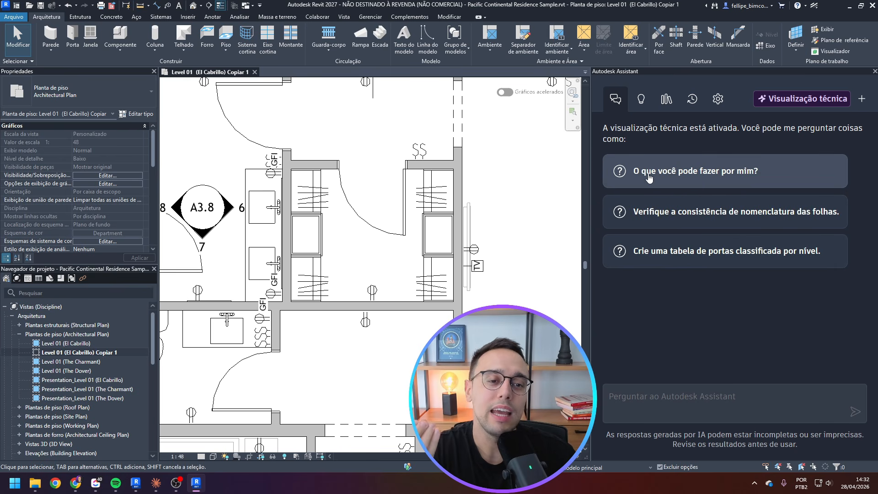
Ask the assistant the suggested question "O que você pode fazer por mim?" and read through its answer
{"action": "left_click", "coordinate": [675, 167]}
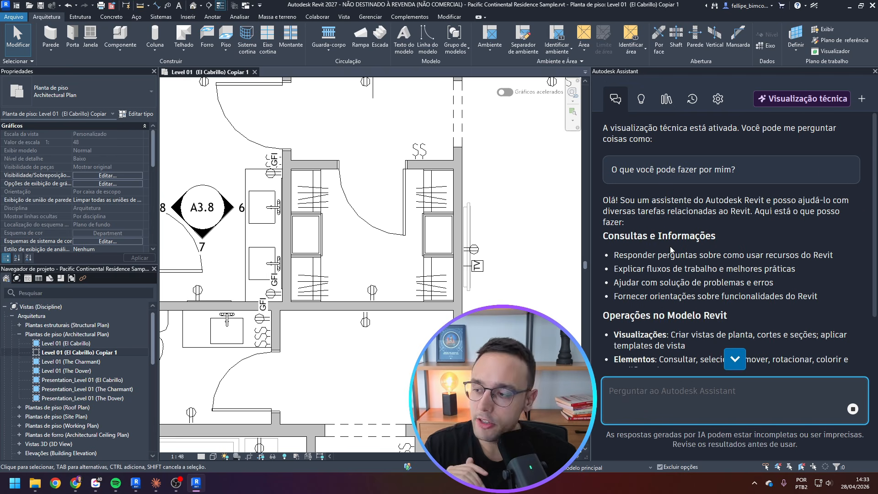
{"action": "scroll", "coordinate": [669, 250], "scroll_direction": "down", "scroll_amount": 2}
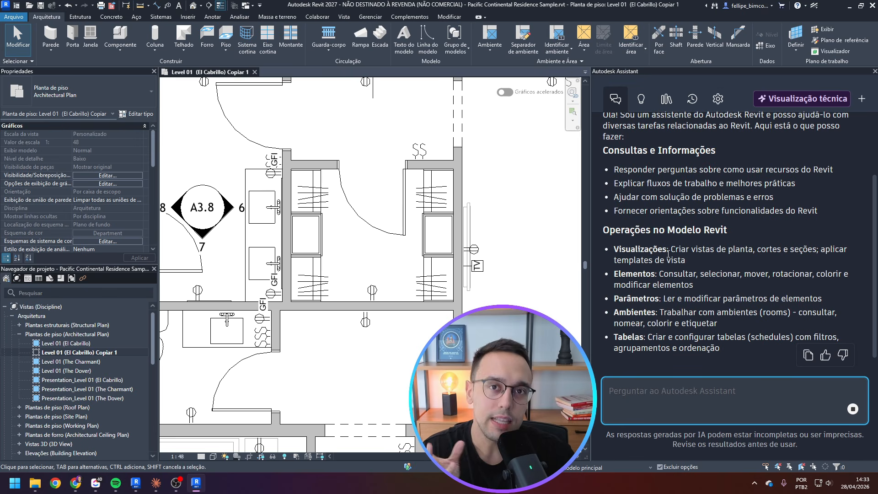
{"action": "scroll", "coordinate": [666, 254], "scroll_direction": "down", "scroll_amount": 2}
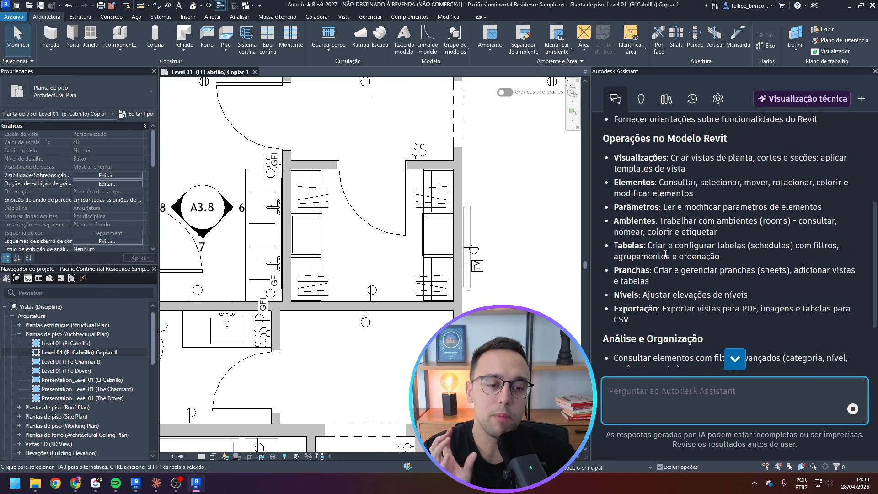
{"action": "scroll", "coordinate": [432, 197], "scroll_direction": "down", "scroll_amount": 4}
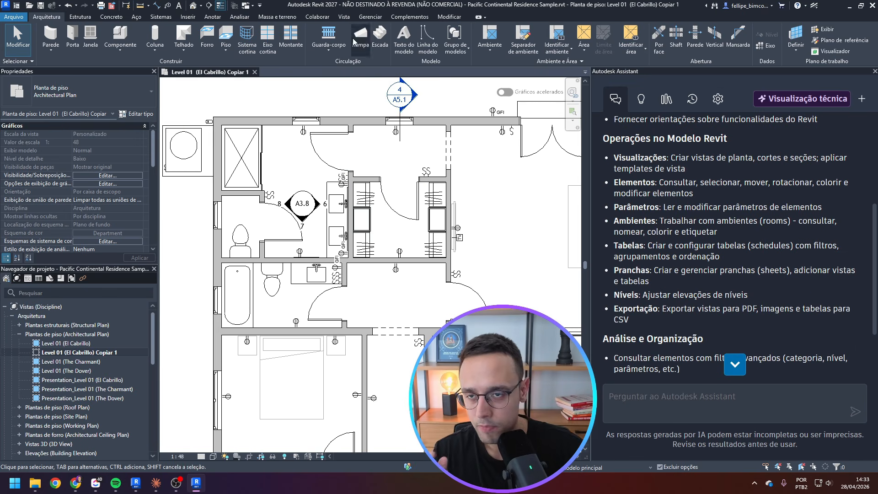
Look over the house in the default 3D view and return to the Level 01 (El Cabrillo) Copiar 1 floor plan
{"action": "left_click", "coordinate": [194, 6]}
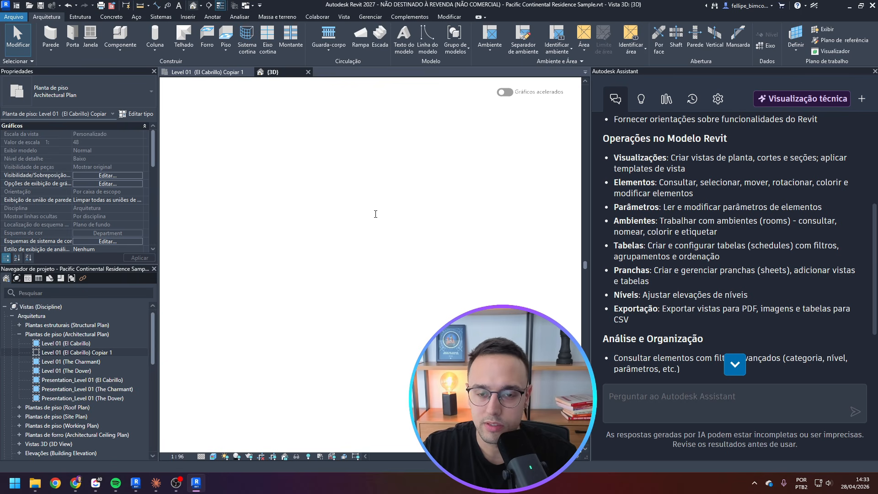
{"action": "scroll", "coordinate": [523, 238], "scroll_direction": "up", "scroll_amount": 10}
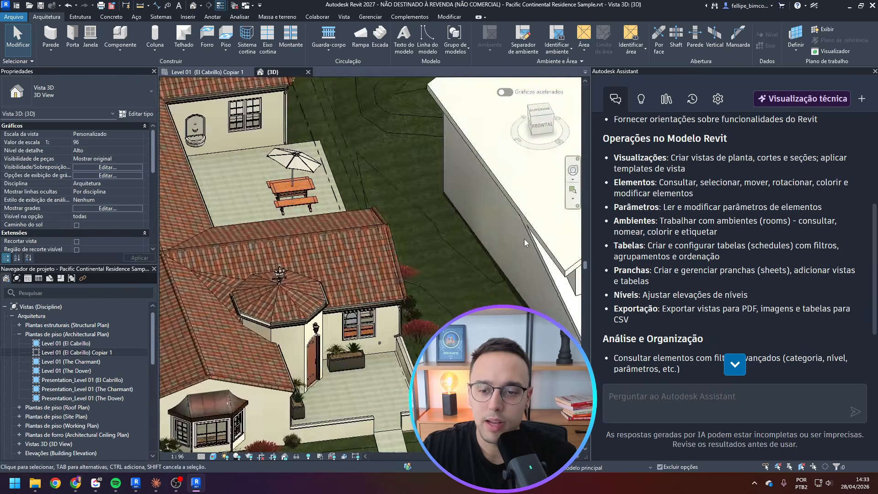
{"action": "scroll", "coordinate": [524, 238], "scroll_direction": "down", "scroll_amount": 5}
{"action": "middle_click_drag", "start_coordinate": [274, 214], "coordinate": [336, 207], "text": "shift"}
{"action": "scroll", "coordinate": [336, 207], "scroll_direction": "up", "scroll_amount": 5}
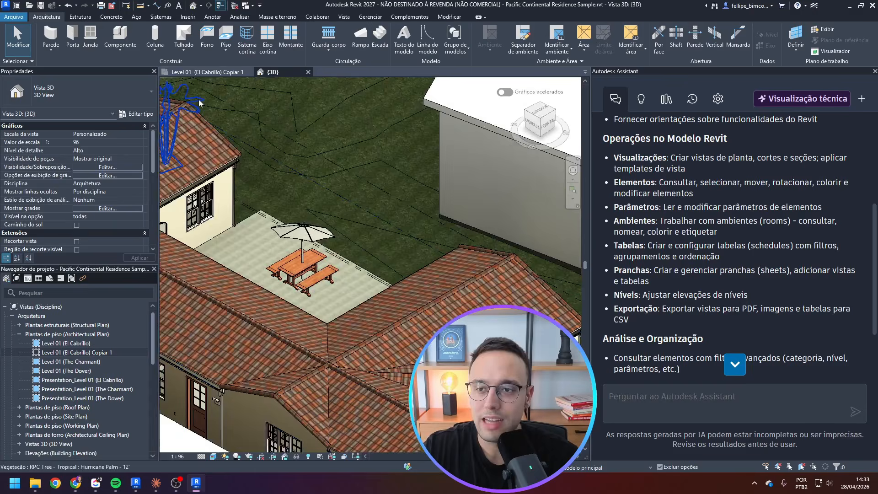
{"action": "left_click", "coordinate": [206, 73]}
Review the assistant's answer from the beginning at a smaller text size, reading the "Consultas e Informações" section
{"action": "scroll", "coordinate": [597, 227], "scroll_direction": "up", "scroll_amount": 4}
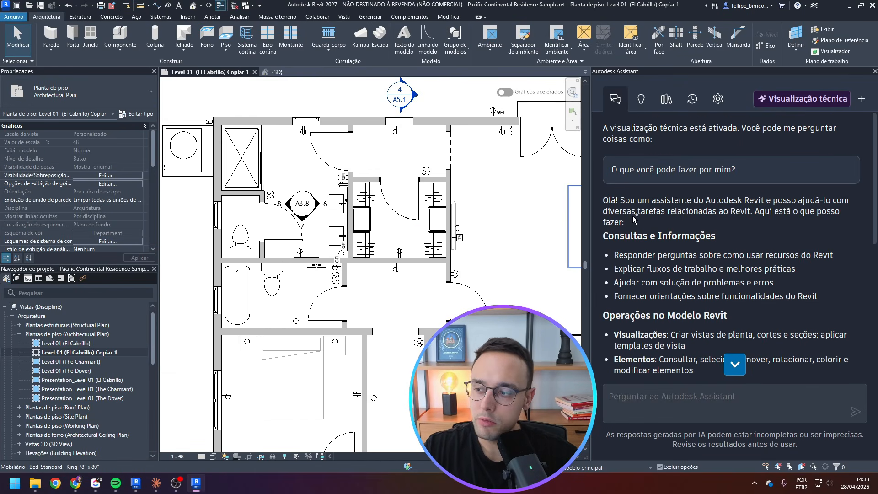
{"action": "scroll", "coordinate": [663, 228], "scroll_direction": "down", "scroll_amount": 1, "text": "ctrl"}
{"action": "scroll", "coordinate": [707, 189], "scroll_direction": "down", "scroll_amount": 2}
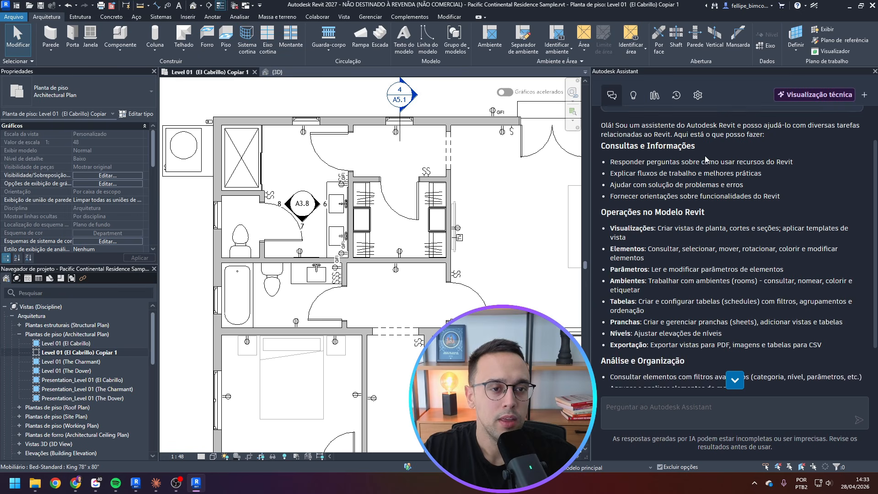
{"action": "scroll", "coordinate": [704, 155], "scroll_direction": "up", "scroll_amount": 2}
{"action": "triple_click", "coordinate": [680, 171]}
{"action": "left_click", "coordinate": [779, 187]}
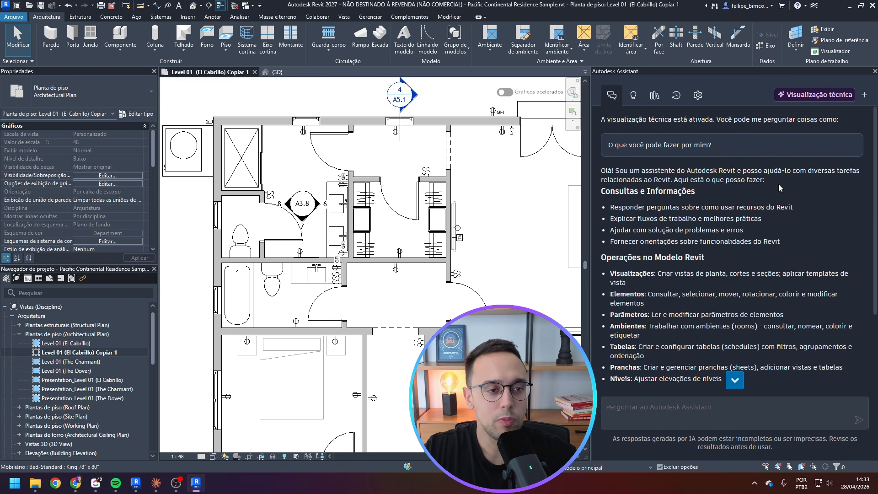
{"action": "scroll", "coordinate": [717, 184], "scroll_direction": "down", "scroll_amount": 1}
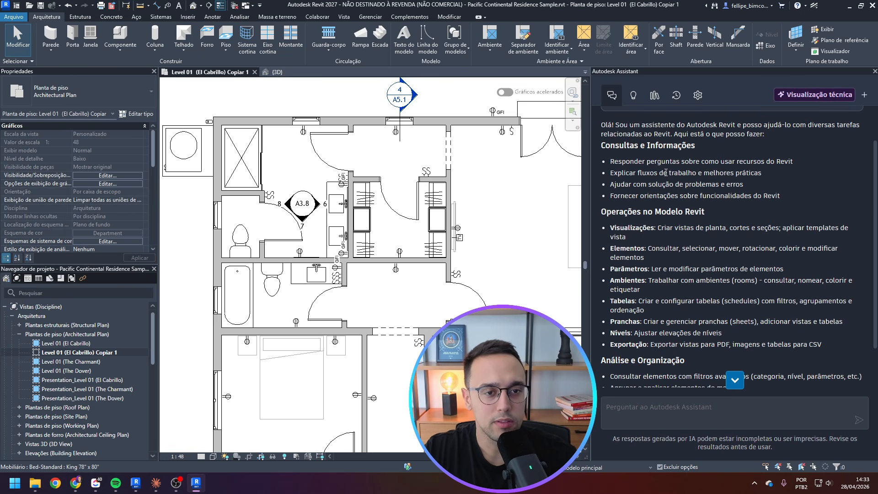
{"action": "left_click_drag", "start_coordinate": [612, 161], "coordinate": [796, 164]}
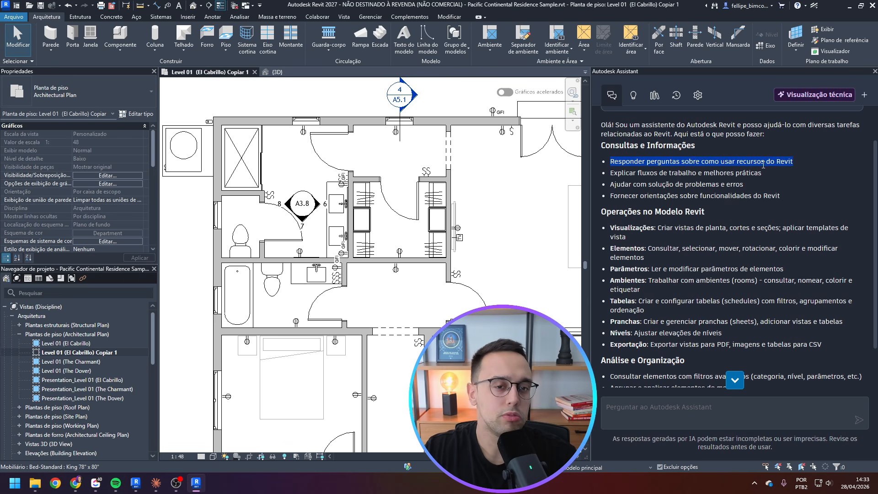
{"action": "left_click_drag", "start_coordinate": [658, 171], "coordinate": [733, 174]}
{"action": "left_click", "coordinate": [764, 183]}
{"action": "scroll", "coordinate": [764, 187], "scroll_direction": "up", "scroll_amount": 1}
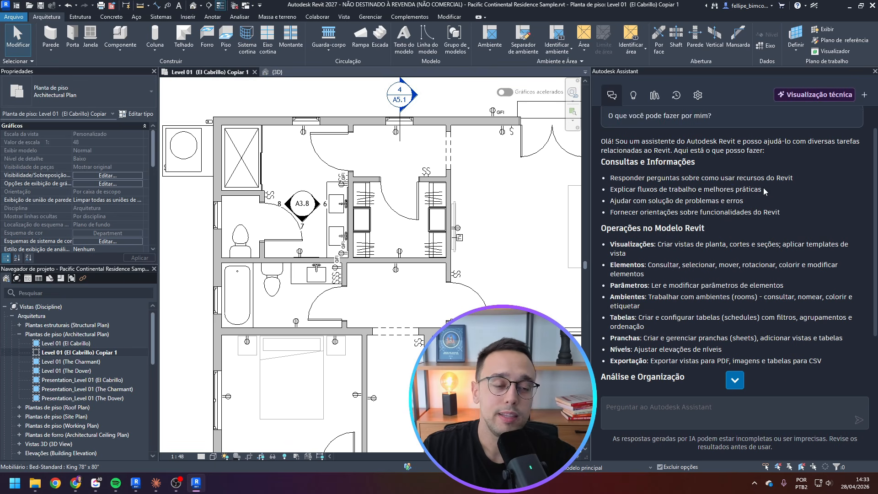
{"action": "left_click_drag", "start_coordinate": [762, 258], "coordinate": [585, 192]}
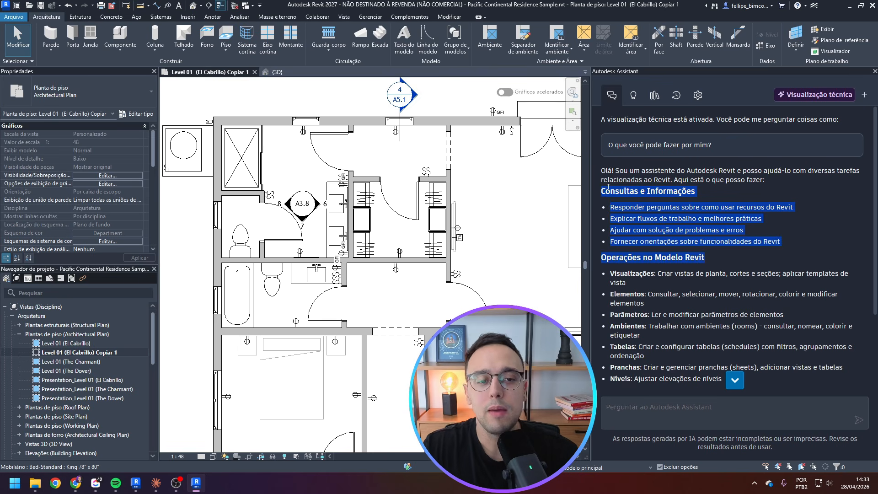
{"action": "left_click", "coordinate": [604, 184]}
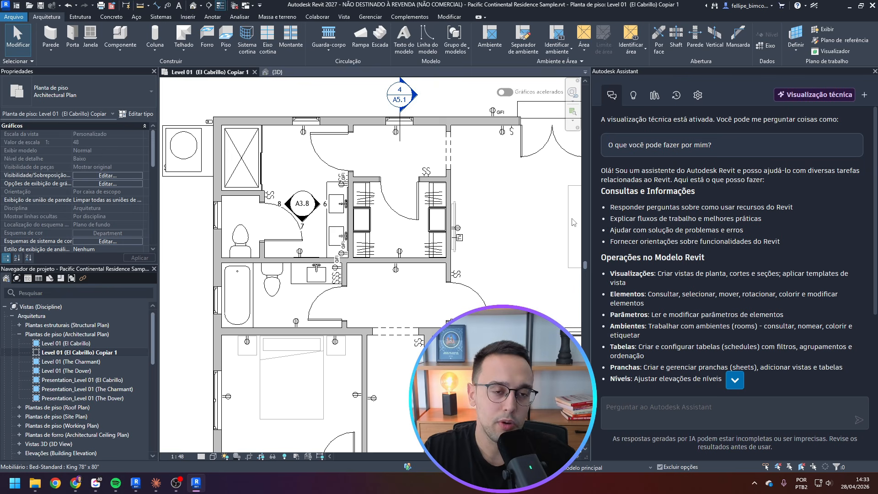
Read the "Operações no Modelo Revit" section of the answer, focusing on the "Visualizações" item about plan views, sections and view templates
{"action": "scroll", "coordinate": [656, 210], "scroll_direction": "down", "scroll_amount": 2}
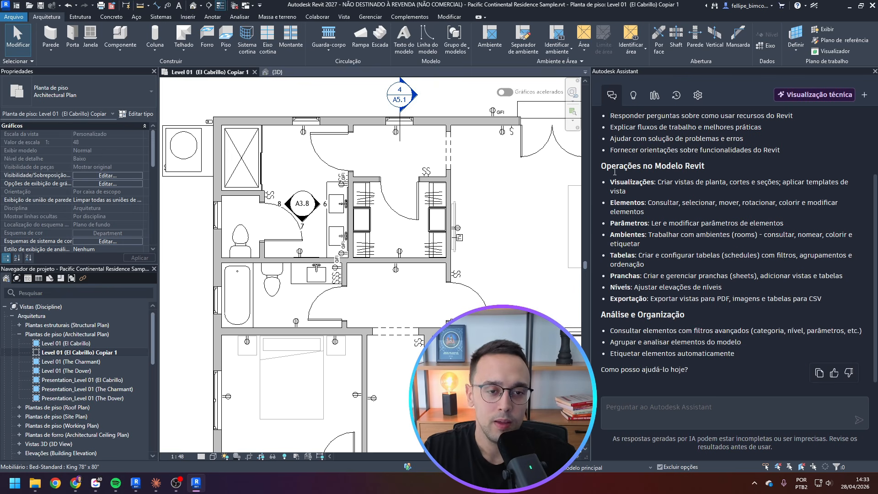
{"action": "left_click_drag", "start_coordinate": [603, 165], "coordinate": [707, 170]}
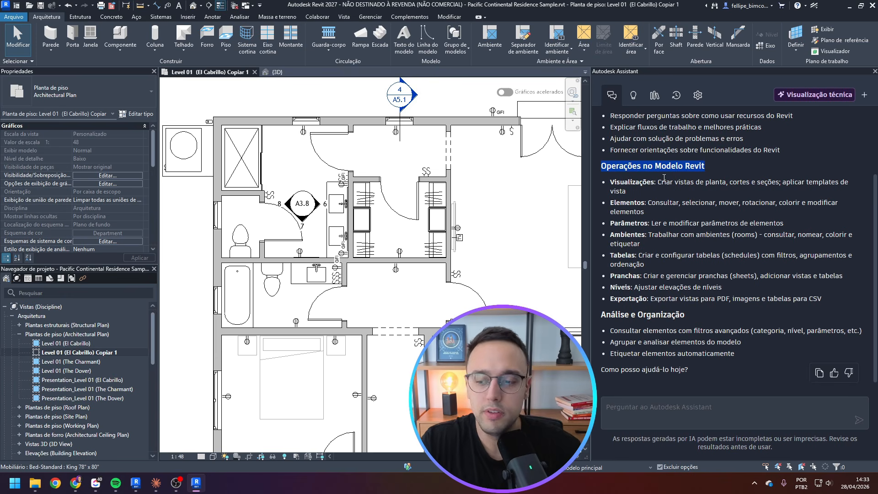
{"action": "left_click_drag", "start_coordinate": [669, 183], "coordinate": [764, 183]}
{"action": "middle_click_drag", "start_coordinate": [383, 157], "coordinate": [402, 161]}
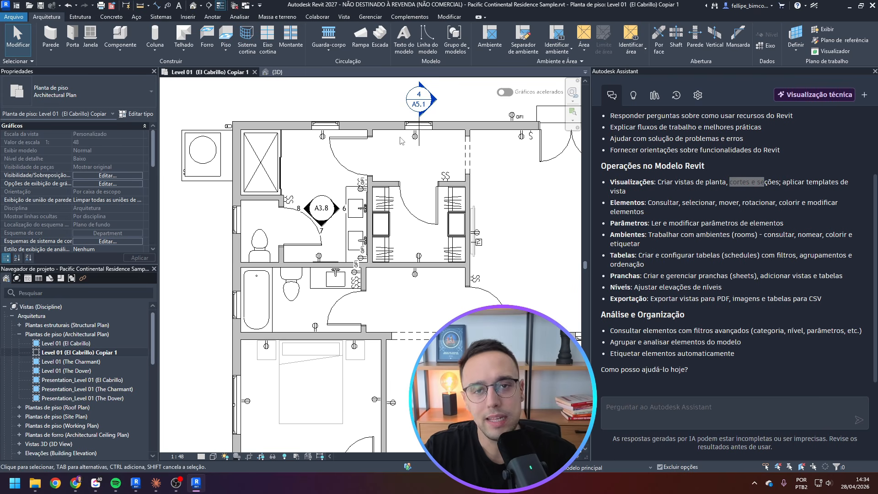
{"action": "left_click", "coordinate": [784, 183]}
{"action": "left_click_drag", "start_coordinate": [784, 183], "coordinate": [849, 183]}
{"action": "left_click", "coordinate": [740, 190]}
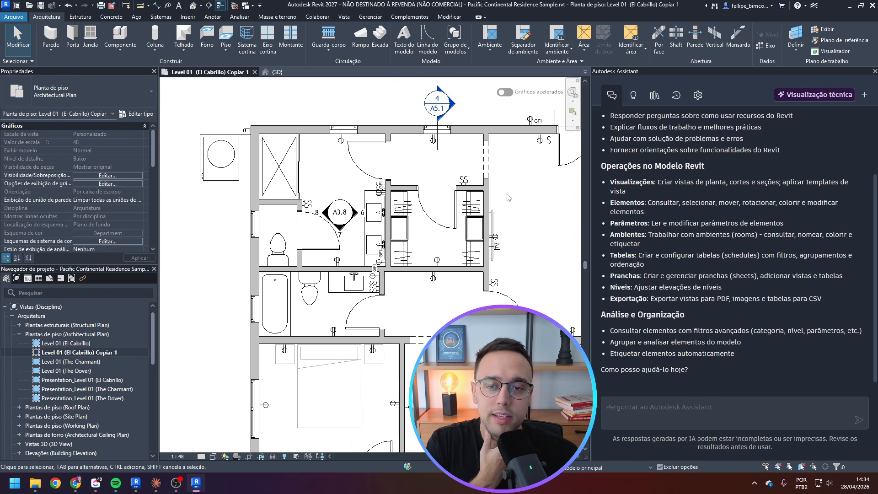
Select the Primary Bathroom room in the floor plan
{"action": "scroll", "coordinate": [336, 131], "scroll_direction": "up", "scroll_amount": 3}
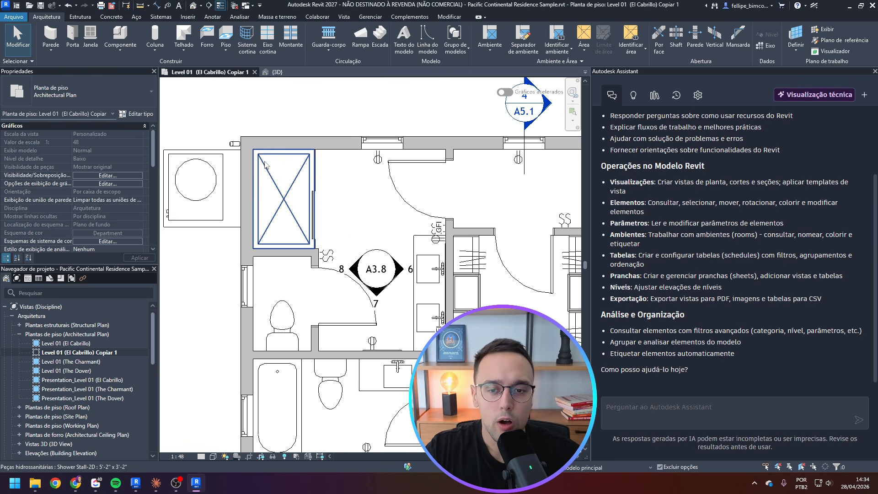
{"action": "middle_click_drag", "start_coordinate": [269, 165], "coordinate": [291, 170]}
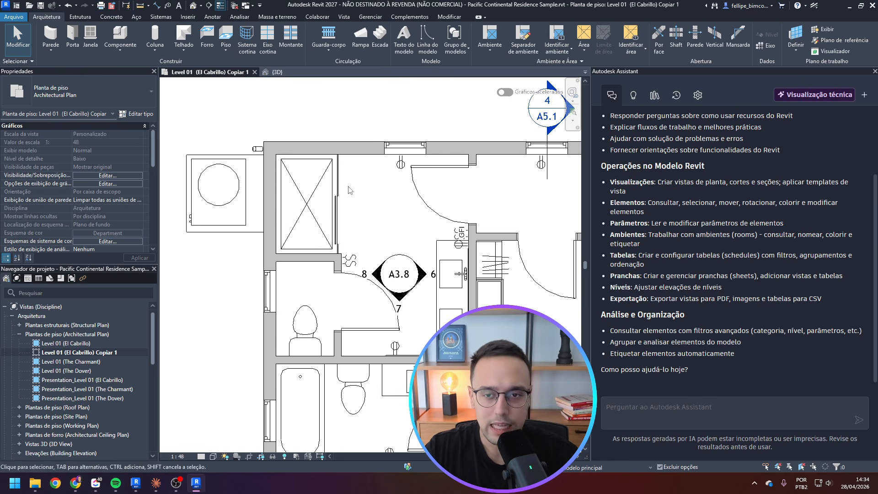
{"action": "left_click", "coordinate": [362, 206]}
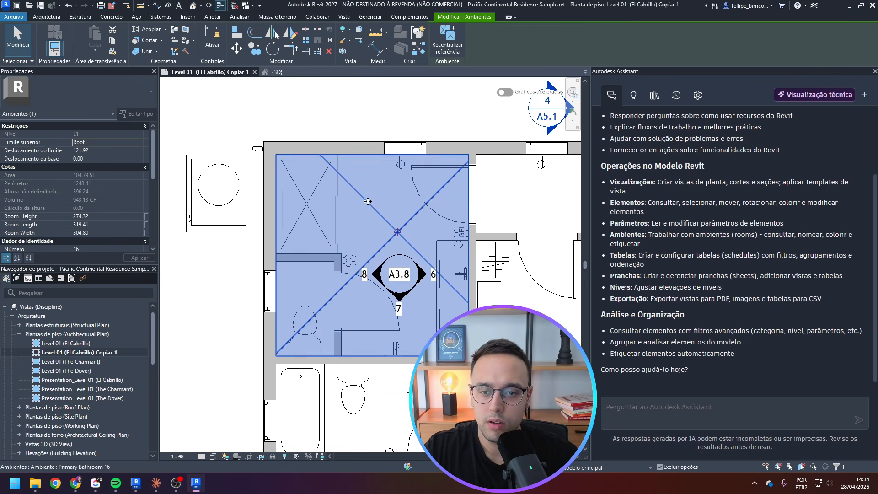
{"action": "scroll", "coordinate": [362, 205], "scroll_direction": "up", "scroll_amount": 1}
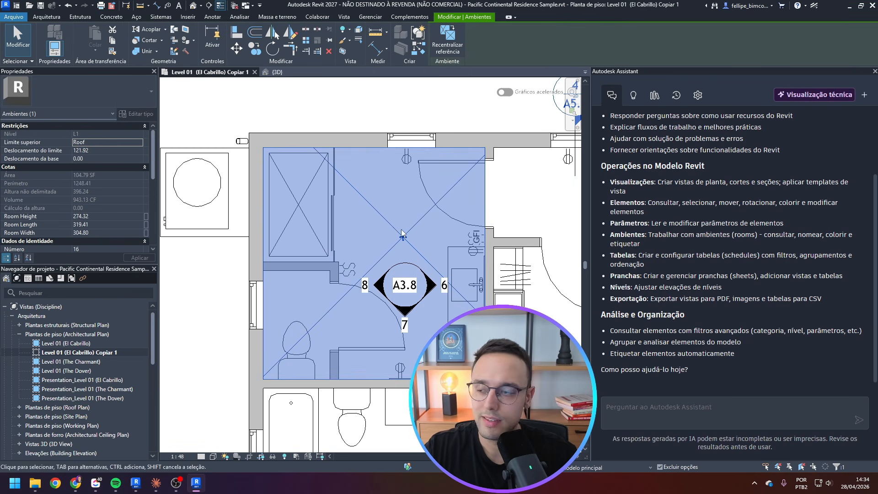
Send the assistant the request "por favor, crie 2 cortes no ambiente selecionado (longitudinal e transversal)"
{"action": "left_click", "coordinate": [775, 410]}
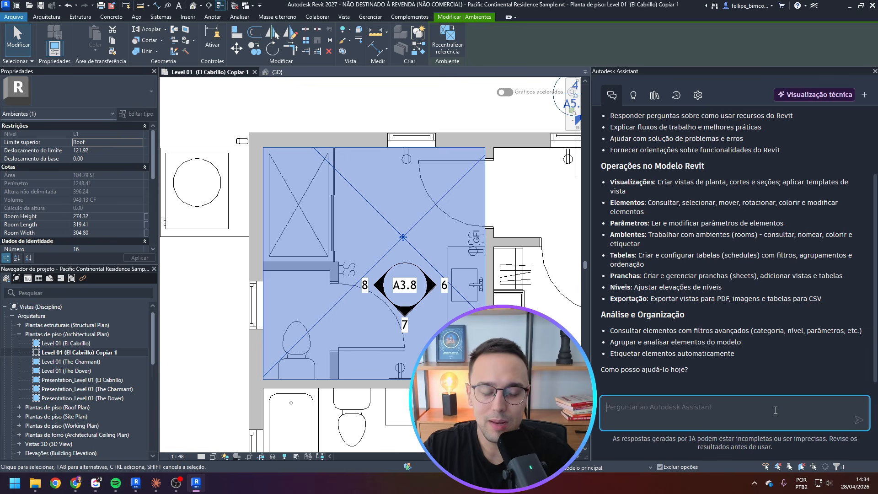
{"action": "type", "text": "por favor, crie"}
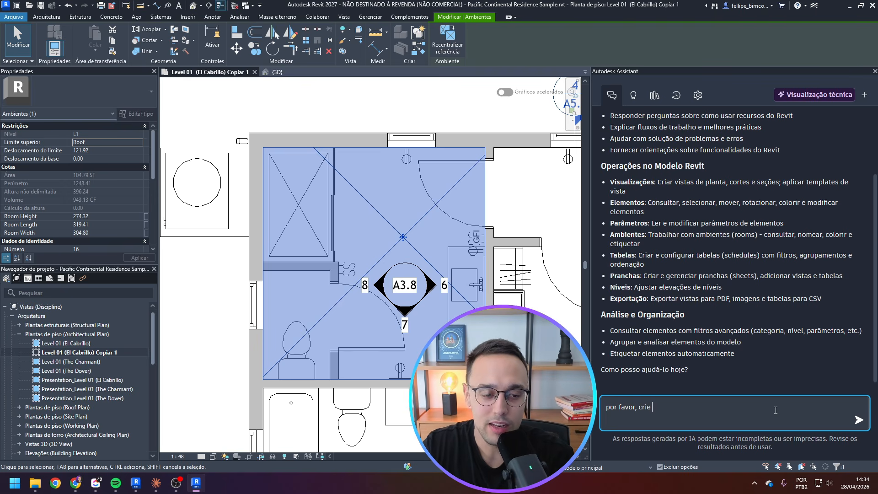
{"action": "type", "text": "2 cortes no ambie"}
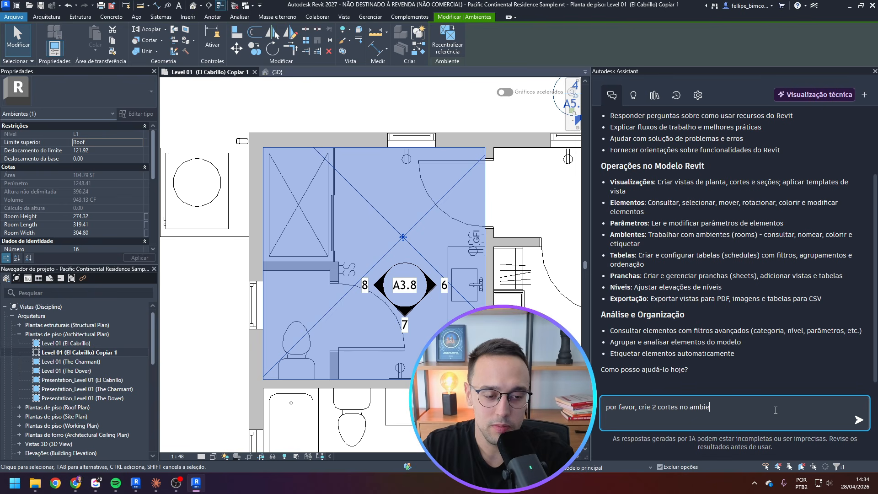
{"action": "type", "text": "nte selecionad"}
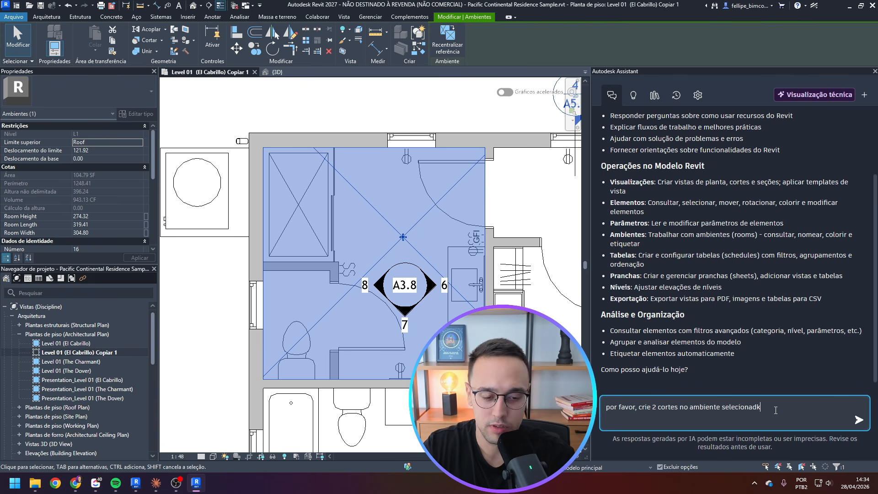
{"action": "type", "text": "o (lon"}
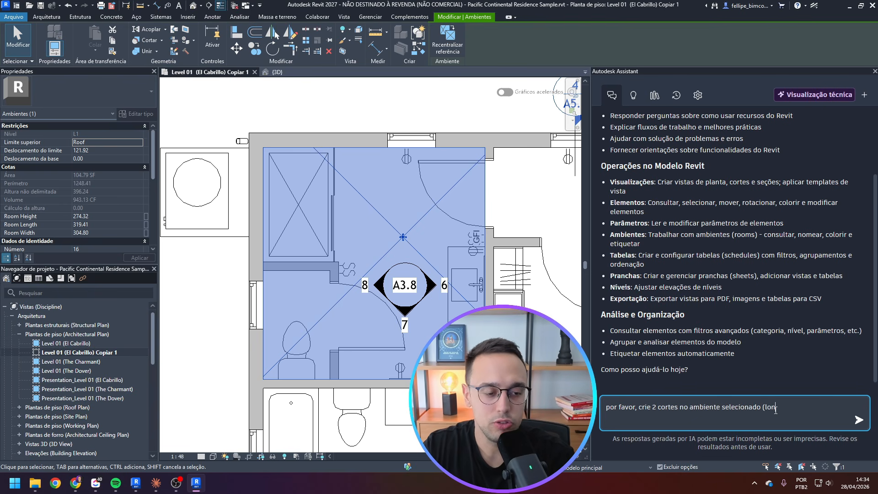
{"action": "type", "text": "gitudinal e t"}
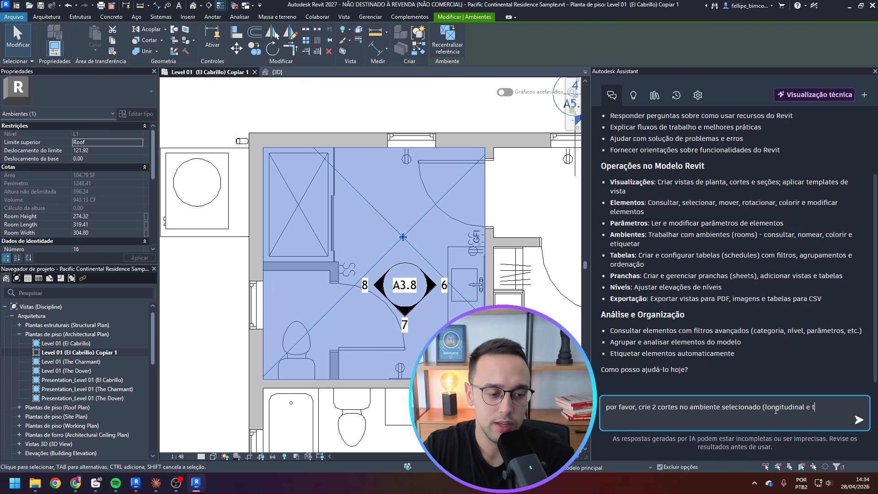
{"action": "type", "text": "ransversal)"}
{"action": "key", "text": "Return"}
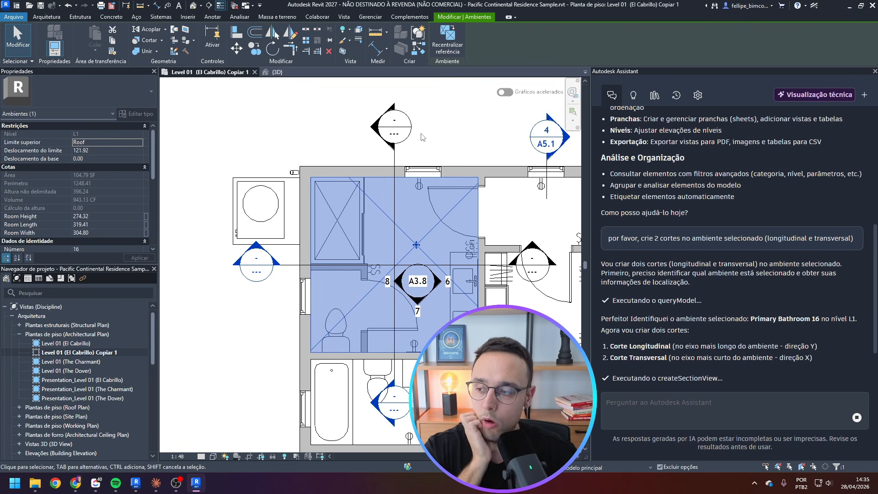
Open the Primary Bathroom's new transverse and longitudinal section views from their section markers in the floor plan to inspect them
{"action": "left_click", "coordinate": [380, 133]}
{"action": "right_click", "coordinate": [380, 134]}
{"action": "left_click", "coordinate": [419, 201]}
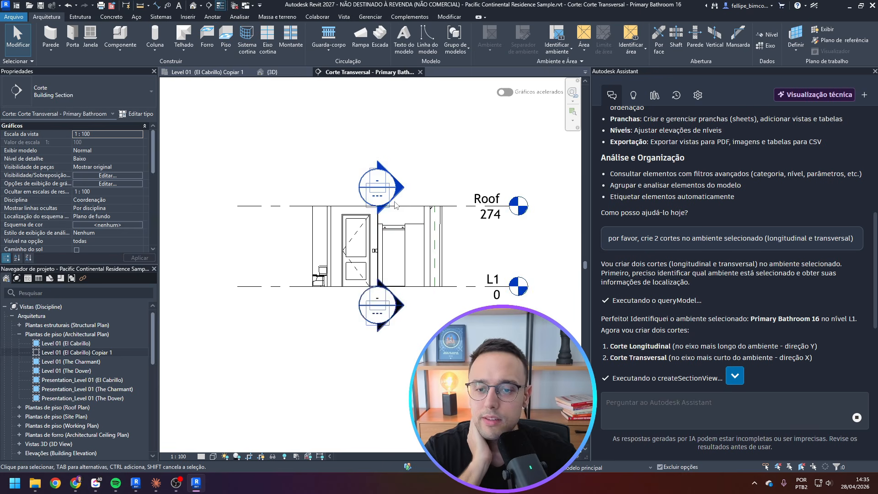
{"action": "left_click", "coordinate": [289, 168]}
{"action": "key", "text": "Escape"}
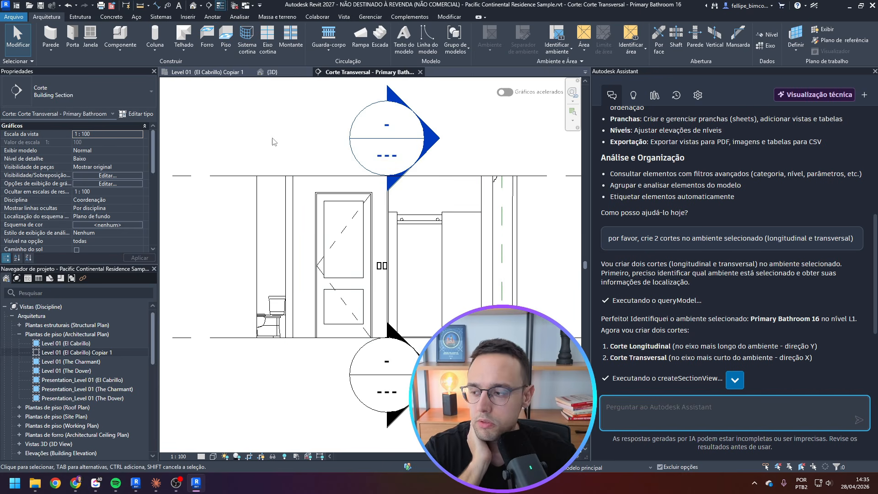
{"action": "left_click", "coordinate": [224, 73]}
{"action": "double_click", "coordinate": [290, 246]}
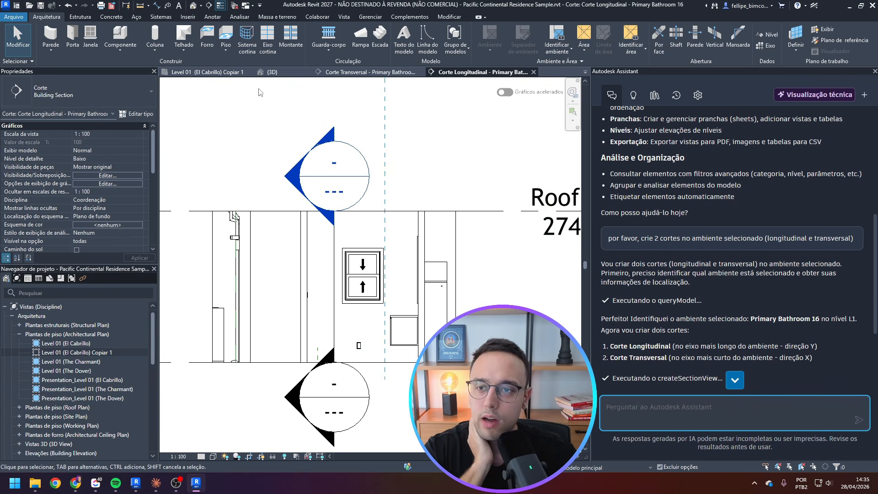
Return to the Level 01 (El Cabrillo) Copiar 1 floor plan and examine the Primary Bathroom room and its section markers
{"action": "left_click", "coordinate": [205, 72]}
{"action": "middle_click_drag", "start_coordinate": [413, 268], "coordinate": [401, 265]}
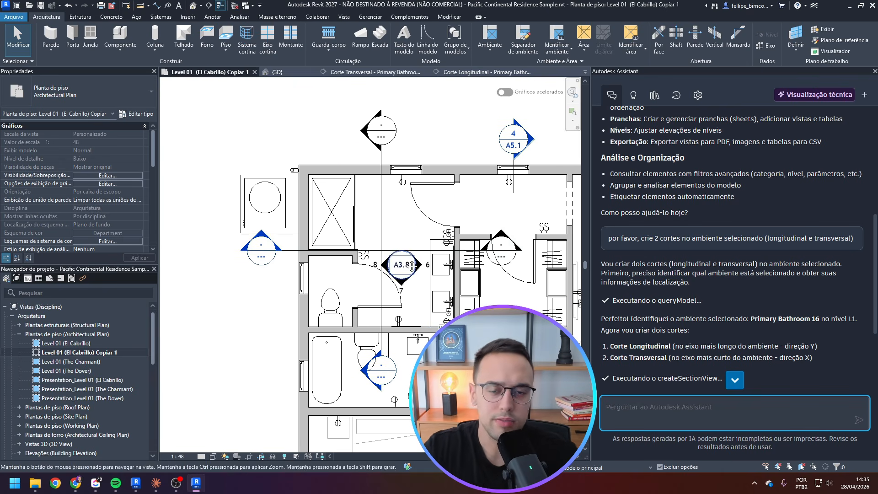
{"action": "left_click", "coordinate": [356, 174]}
{"action": "key", "text": "Escape"}
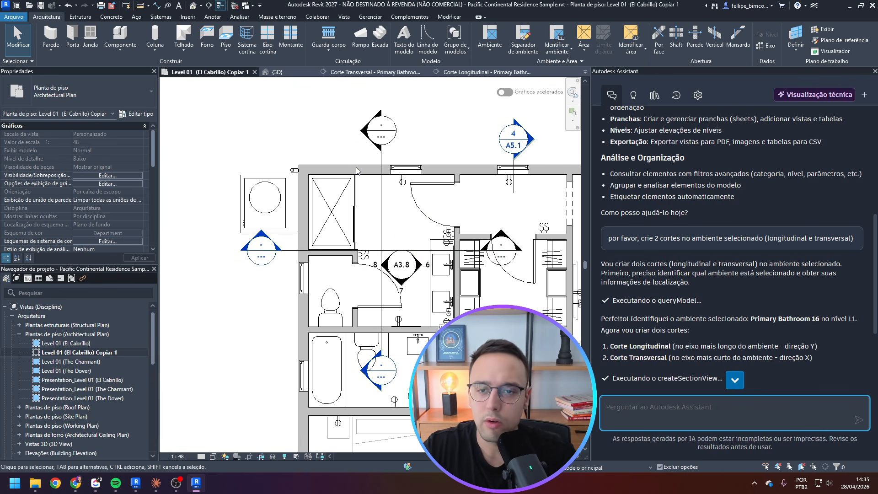
{"action": "left_click", "coordinate": [376, 175]}
{"action": "scroll", "coordinate": [376, 176], "scroll_direction": "up", "scroll_amount": 2}
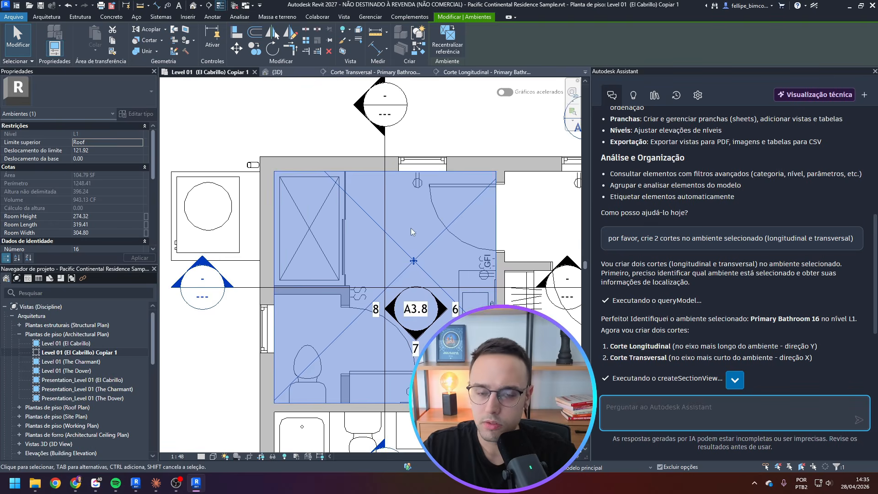
{"action": "key", "text": "Escape"}
{"action": "scroll", "coordinate": [425, 260], "scroll_direction": "down", "scroll_amount": 2}
Open the Primary Bathroom's transverse section from its plan marker and check which view templates can be assigned to it, without applying one
{"action": "left_click", "coordinate": [394, 172]}
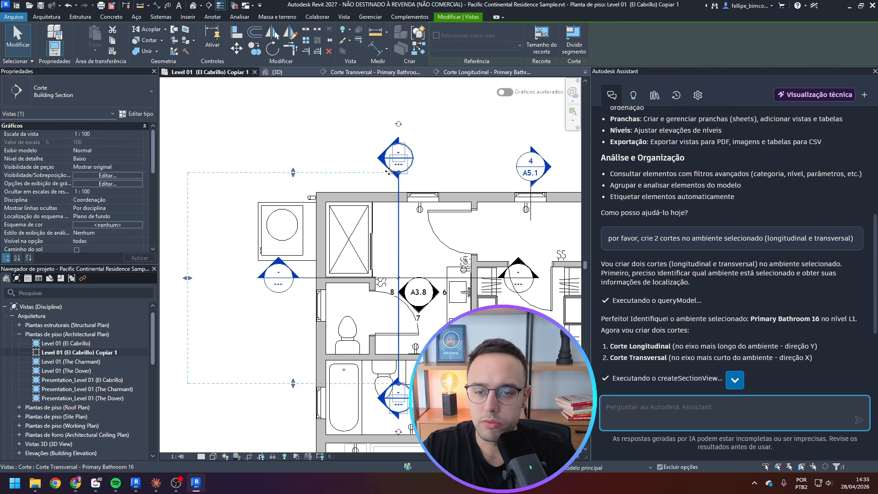
{"action": "right_click", "coordinate": [384, 168]}
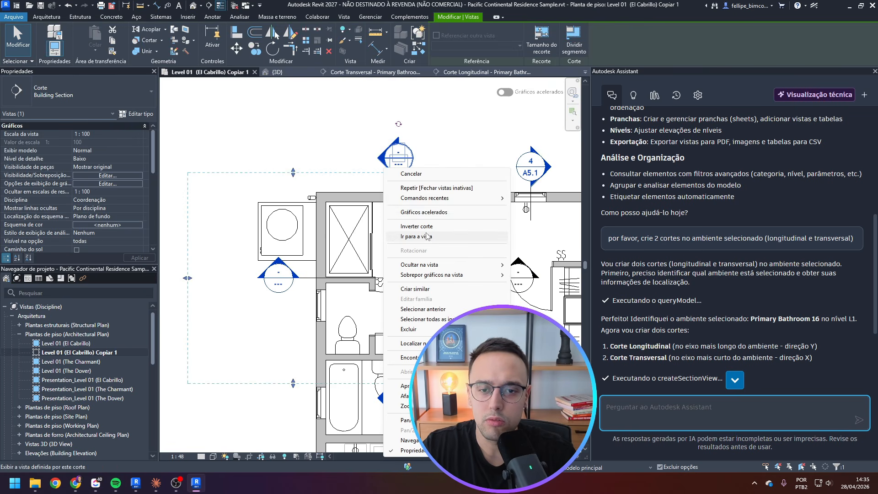
{"action": "left_click", "coordinate": [416, 236]}
{"action": "scroll", "coordinate": [118, 208], "scroll_direction": "down", "scroll_amount": 4}
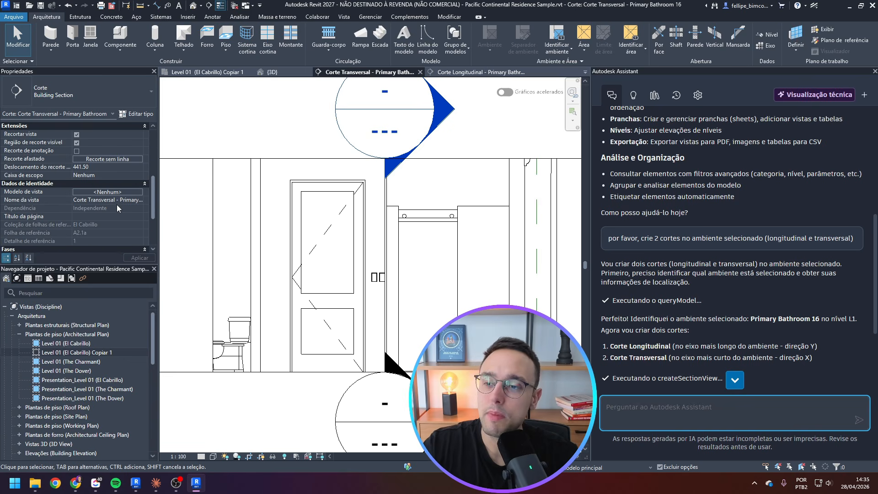
{"action": "left_click", "coordinate": [107, 192]}
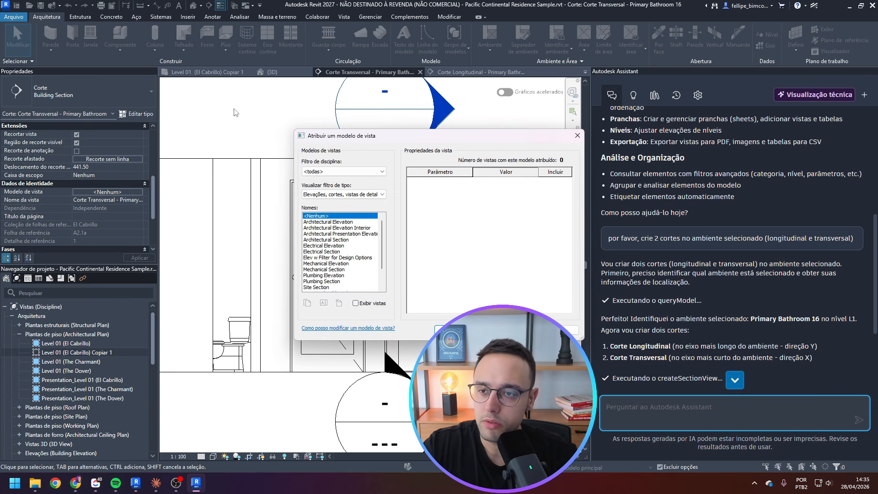
{"action": "key", "text": "Escape"}
Select the Primary Bathroom room in the Level 01 (El Cabrillo) Copiar 1 floor plan
{"action": "left_click", "coordinate": [208, 72]}
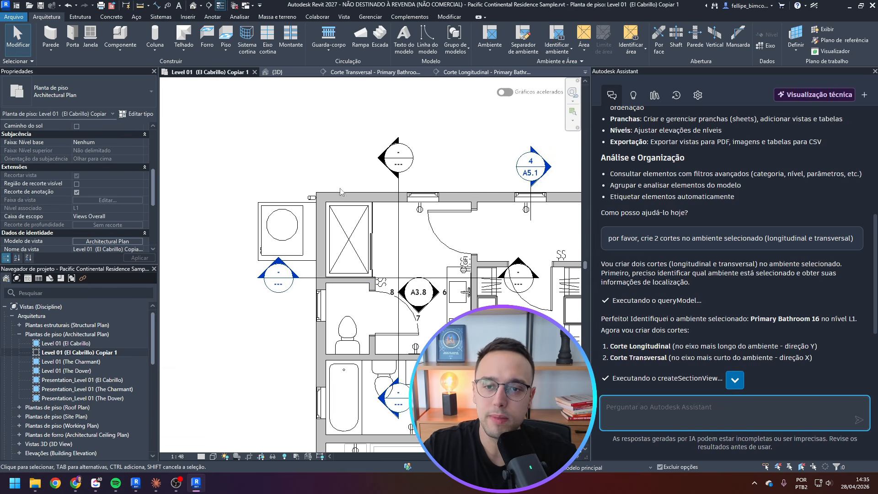
{"action": "scroll", "coordinate": [397, 257], "scroll_direction": "up", "scroll_amount": 3}
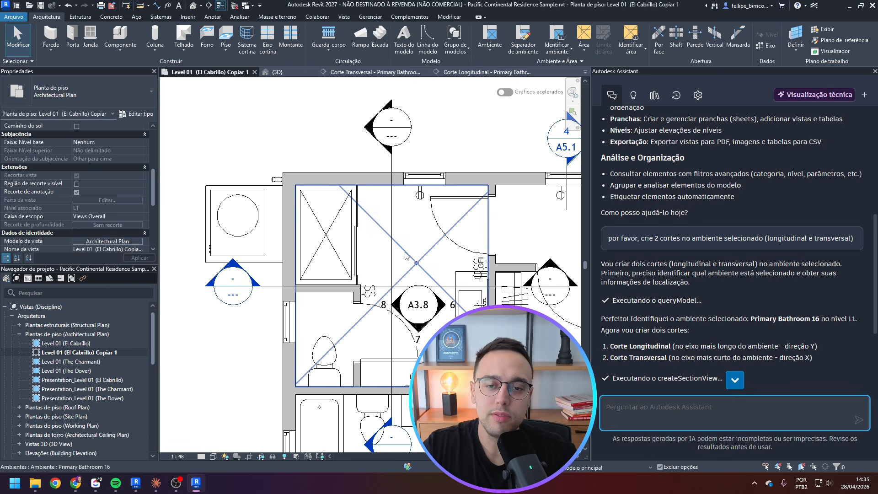
{"action": "left_click", "coordinate": [406, 250]}
{"action": "middle_click_drag", "start_coordinate": [405, 251], "coordinate": [394, 219]}
{"action": "scroll", "coordinate": [394, 219], "scroll_direction": "up", "scroll_amount": 2}
{"action": "scroll", "coordinate": [394, 204], "scroll_direction": "down", "scroll_amount": 1}
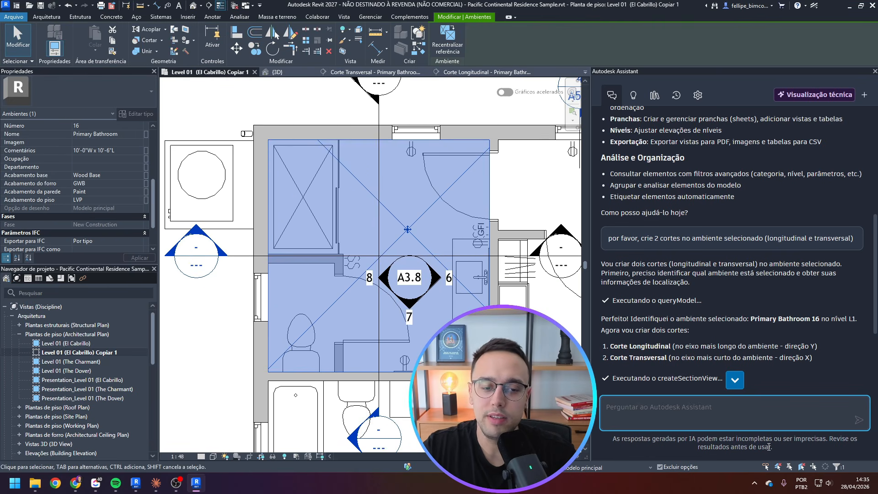
Send the assistant the request "crie uma planta baixa do ambiente selecionado, recortando seu perimetro com um offset de 15cm"
{"action": "left_click", "coordinate": [738, 413]}
{"action": "type", "text": "crie uma planta "}
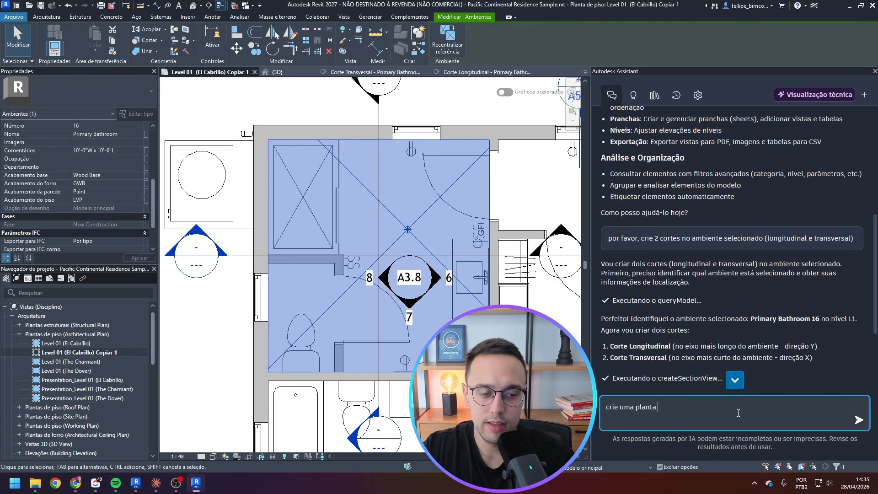
{"action": "type", "text": "baixa do ambie"}
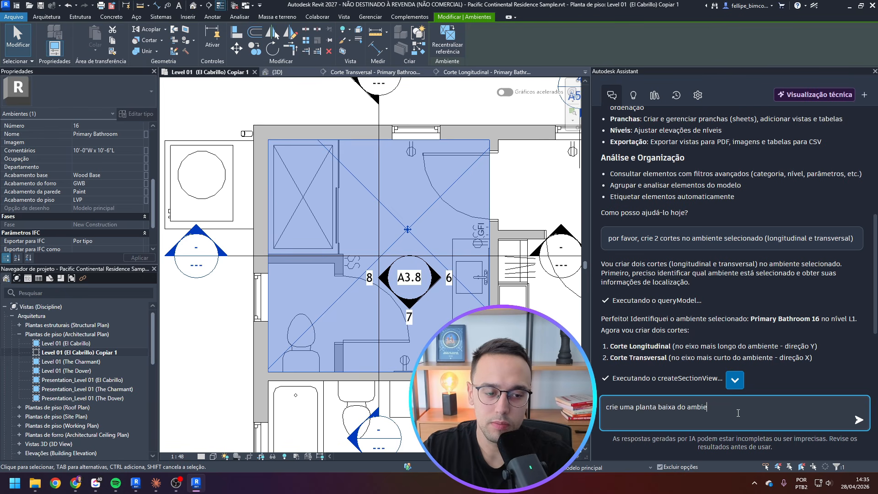
{"action": "type", "text": "nte selecionado, re"}
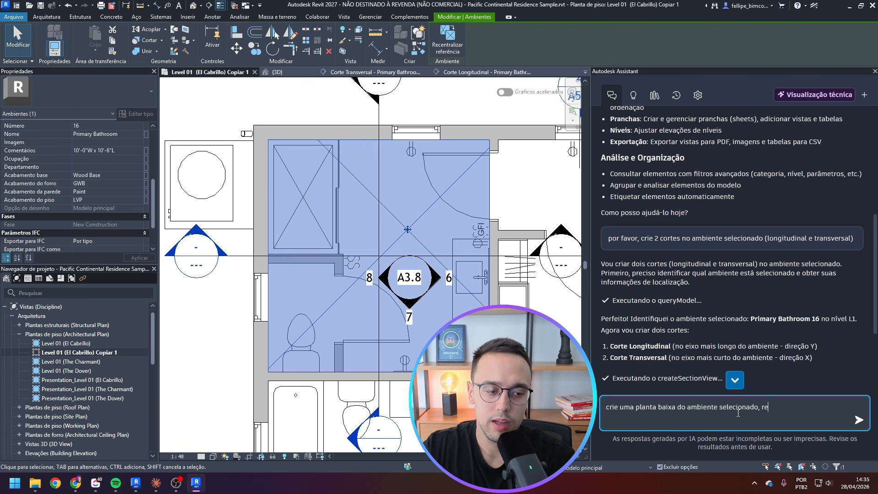
{"action": "type", "text": "cortando seu per"}
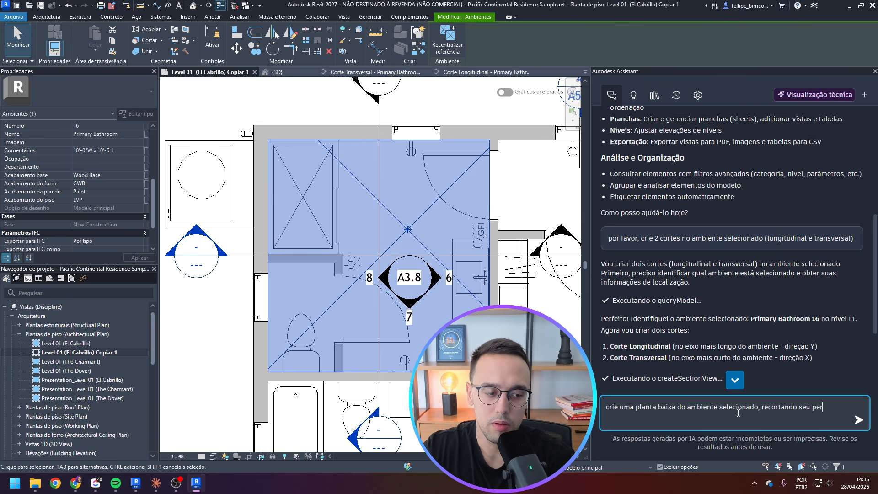
{"action": "type", "text": "imetro com um of"}
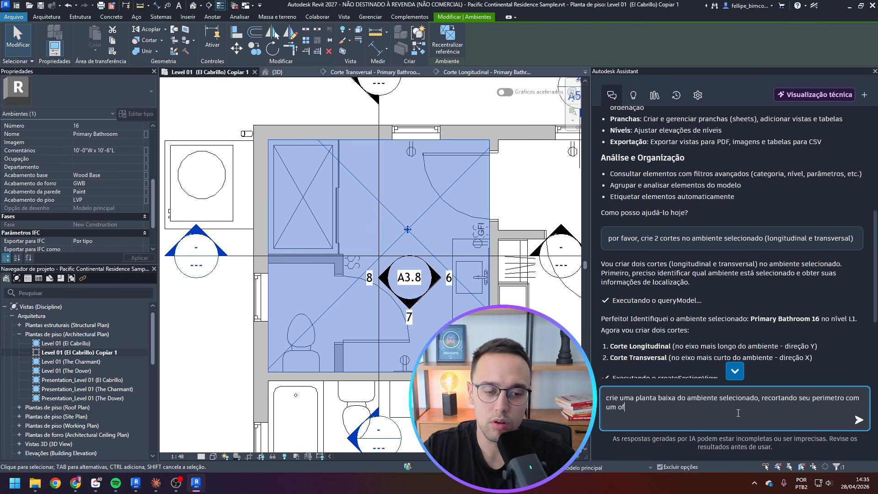
{"action": "type", "text": "fset de 1"}
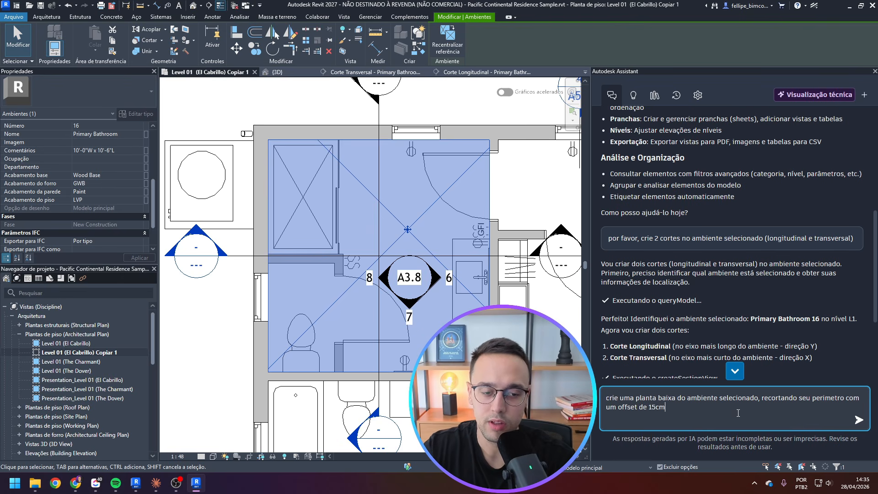
{"action": "type", "text": "5cm"}
{"action": "key", "text": "Return"}
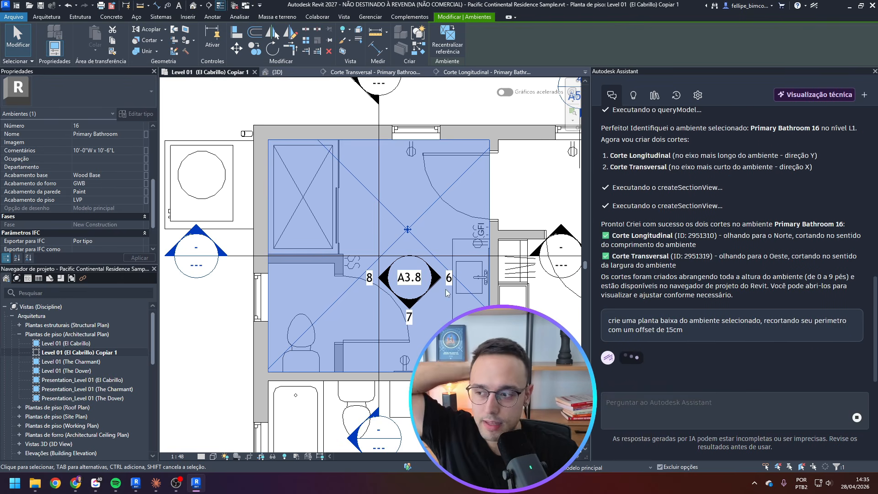
{"action": "scroll", "coordinate": [347, 347], "scroll_direction": "down", "scroll_amount": 3}
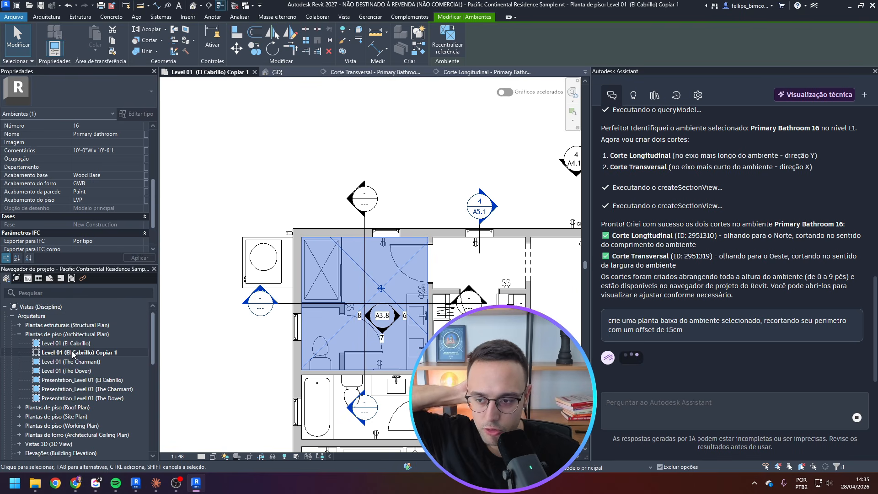
{"action": "scroll", "coordinate": [231, 260], "scroll_direction": "down", "scroll_amount": 2}
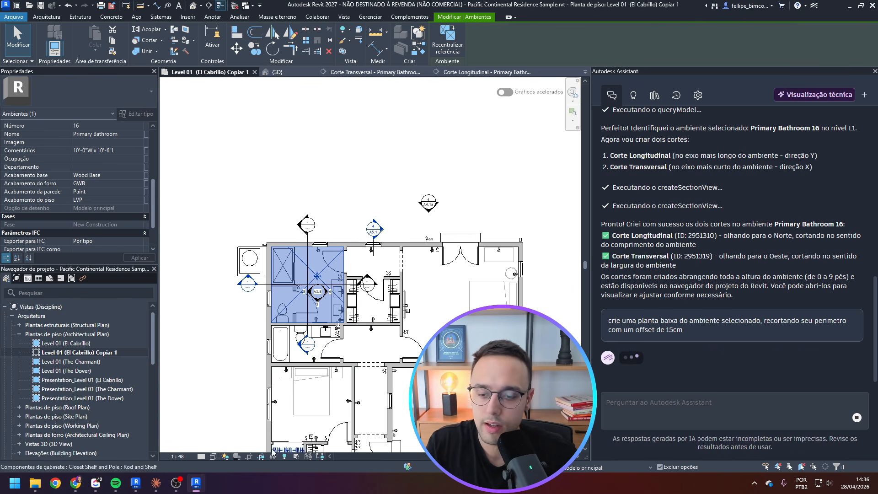
{"action": "scroll", "coordinate": [297, 292], "scroll_direction": "down", "scroll_amount": 1}
{"action": "scroll", "coordinate": [299, 293], "scroll_direction": "up", "scroll_amount": 4}
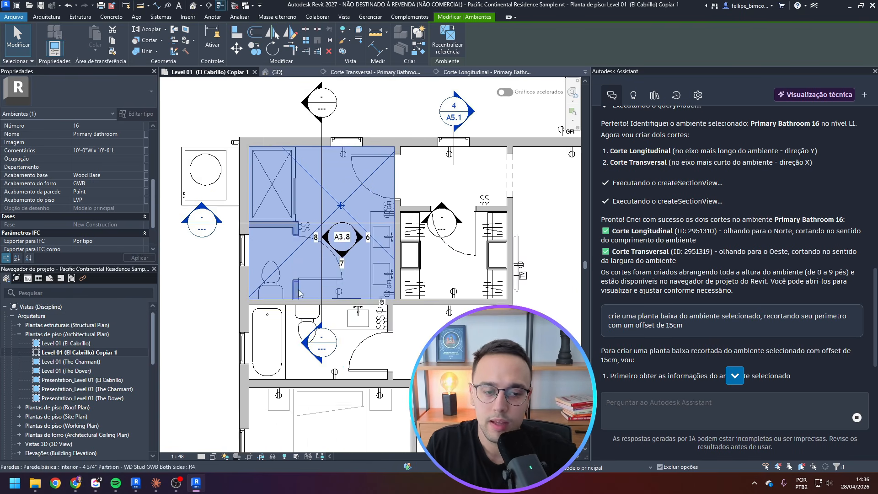
{"action": "scroll", "coordinate": [299, 293], "scroll_direction": "up", "scroll_amount": 2}
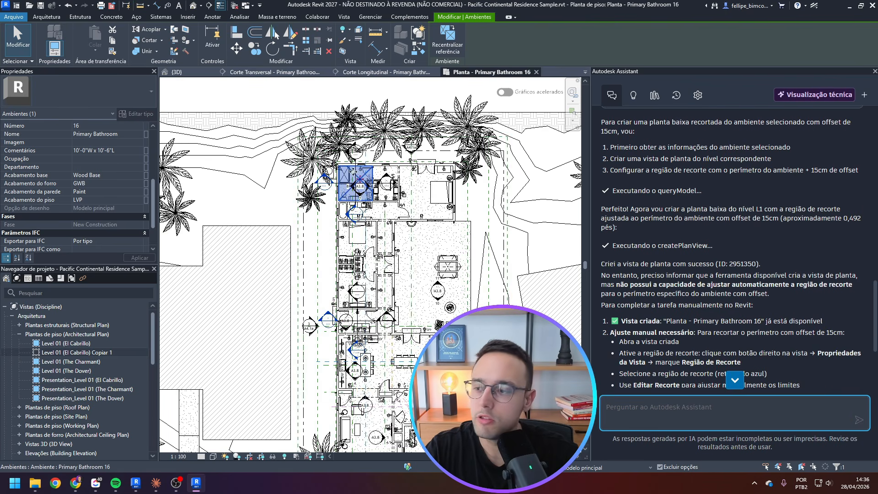
Inspect the bathroom area in the new Planta - Primary Bathroom 16 view and read the assistant's remark about adjusting the crop region
{"action": "scroll", "coordinate": [348, 165], "scroll_direction": "up", "scroll_amount": 3}
{"action": "left_click", "coordinate": [348, 165]}
{"action": "scroll", "coordinate": [348, 165], "scroll_direction": "up", "scroll_amount": 3}
{"action": "scroll", "coordinate": [747, 330], "scroll_direction": "down", "scroll_amount": 1}
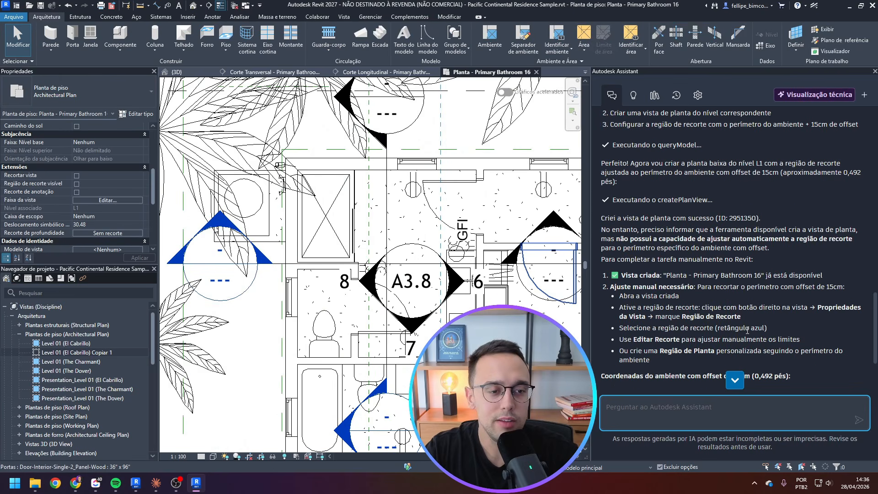
{"action": "left_click_drag", "start_coordinate": [654, 243], "coordinate": [842, 234]}
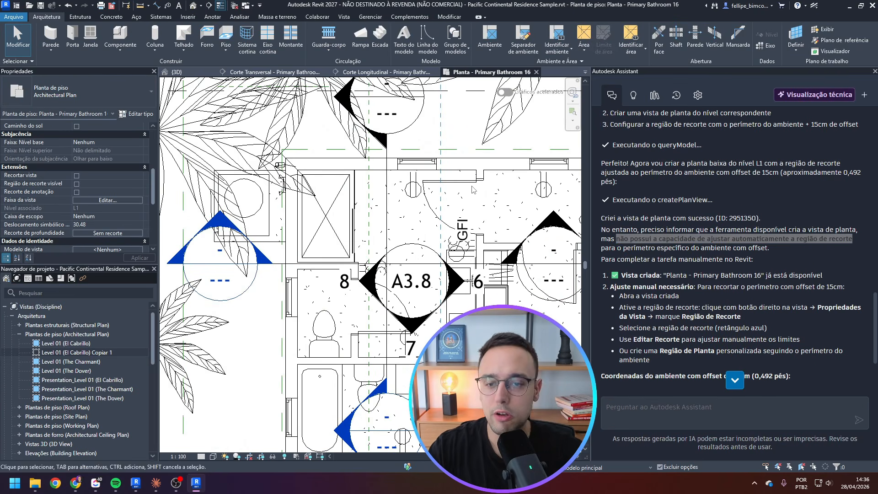
{"action": "left_click", "coordinate": [434, 216]}
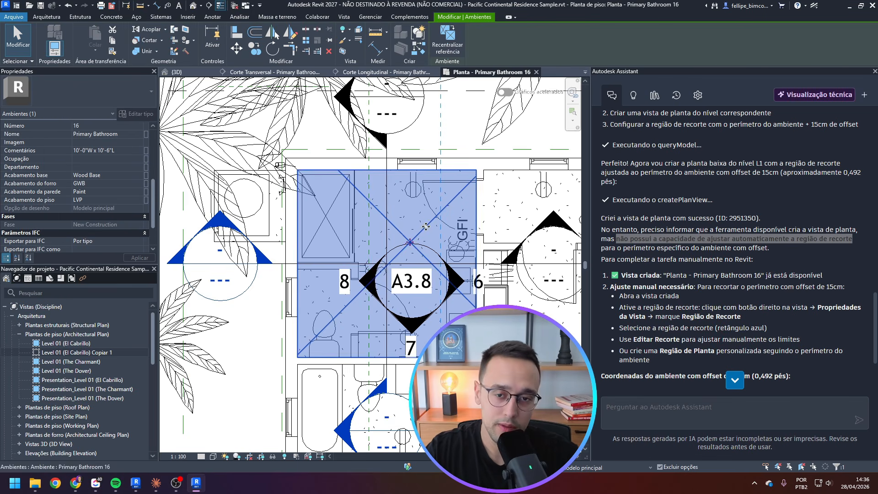
{"action": "key", "text": "Escape"}
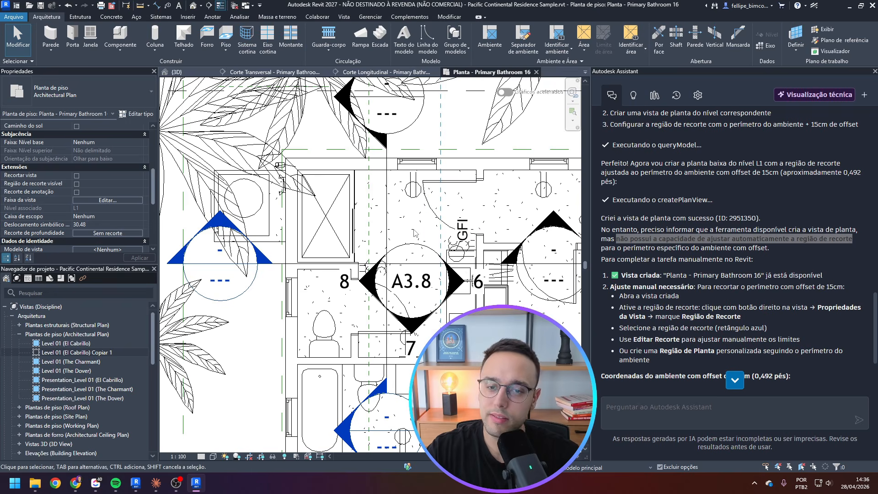
{"action": "left_click", "coordinate": [420, 230]}
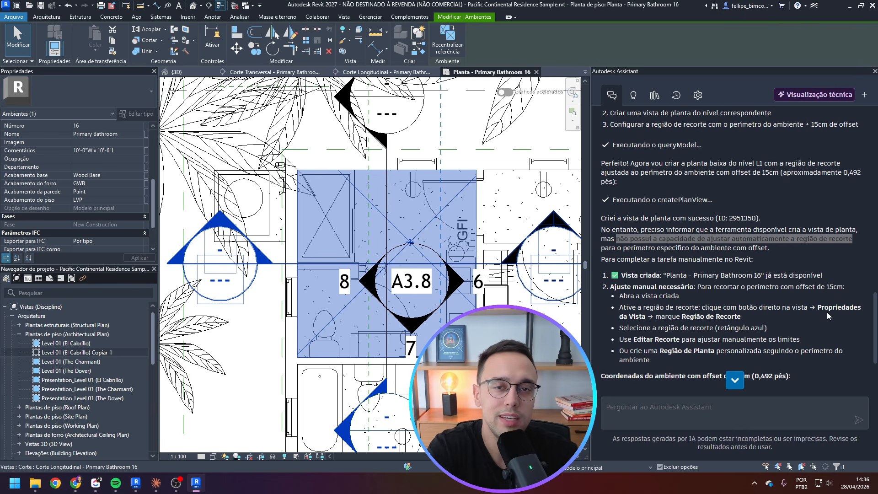
Reread the assistant's "Operações no Modelo Revit" list, focusing on the "Visualizações" and "Elementos" items
{"action": "scroll", "coordinate": [826, 312], "scroll_direction": "up", "scroll_amount": 15}
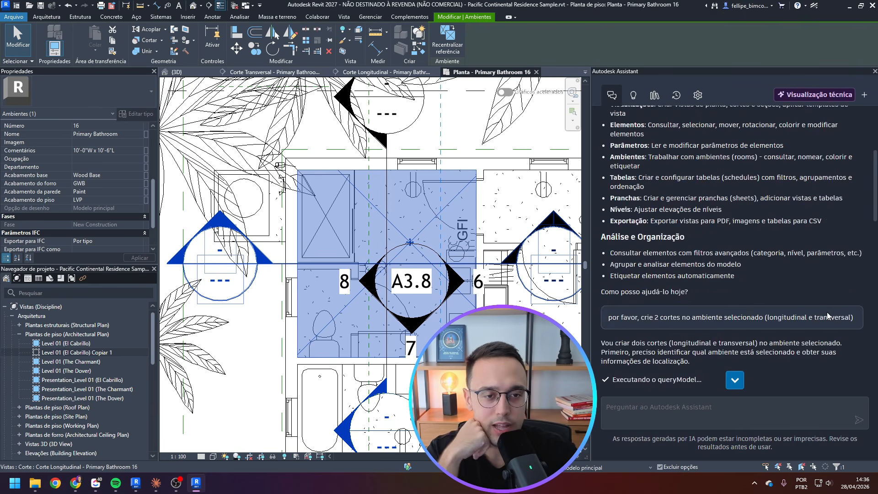
{"action": "scroll", "coordinate": [826, 311], "scroll_direction": "down", "scroll_amount": 3}
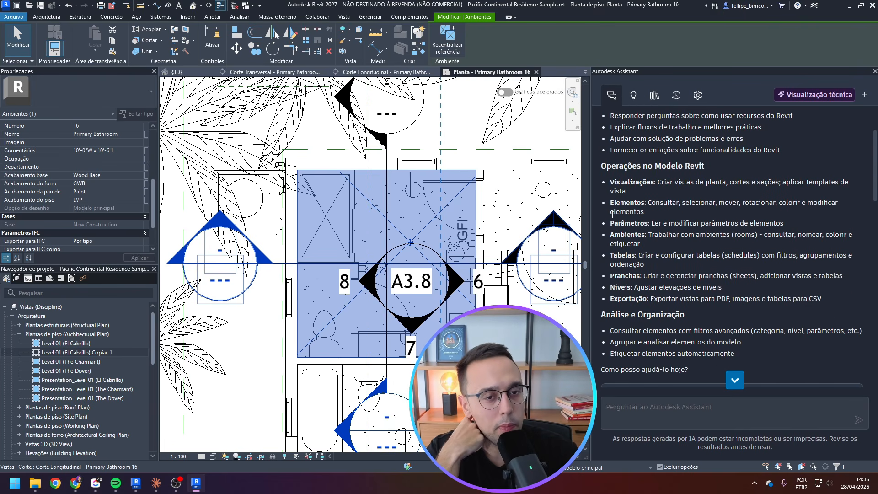
{"action": "left_click_drag", "start_coordinate": [601, 166], "coordinate": [675, 176]}
{"action": "left_click", "coordinate": [668, 188]}
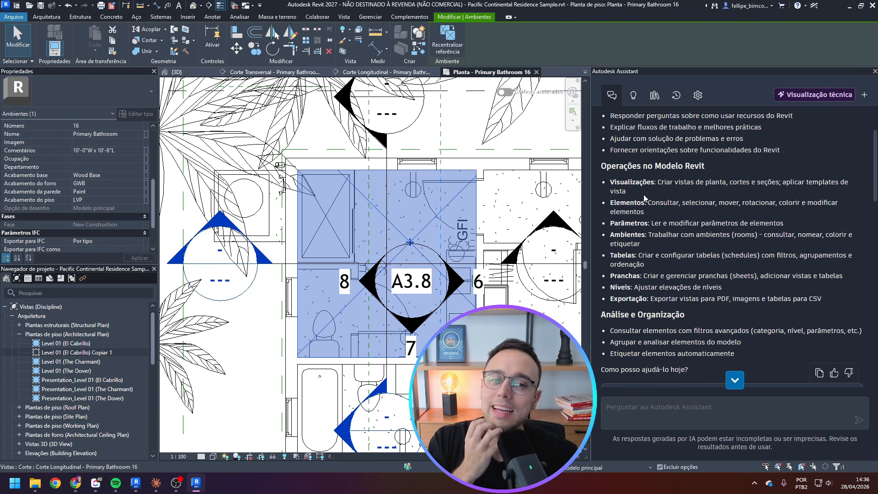
{"action": "left_click_drag", "start_coordinate": [647, 202], "coordinate": [831, 214]}
{"action": "left_click", "coordinate": [790, 218]}
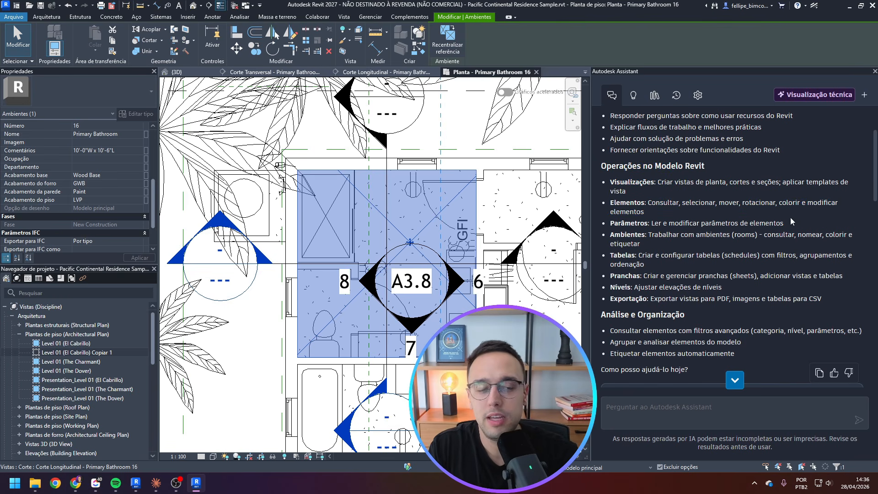
{"action": "double_click", "coordinate": [637, 210]}
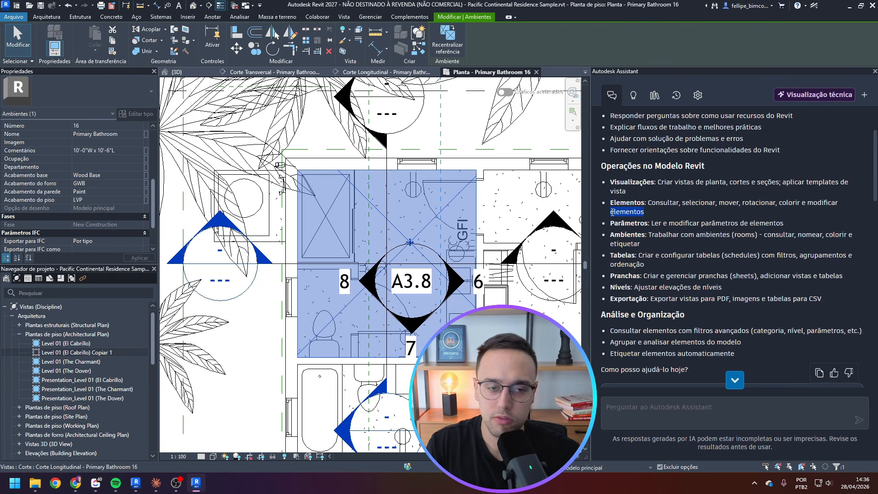
Return to the Level 01 (El Cabrillo) Copiar 1 floor plan and close all inactive views
{"action": "left_click", "coordinate": [233, 73]}
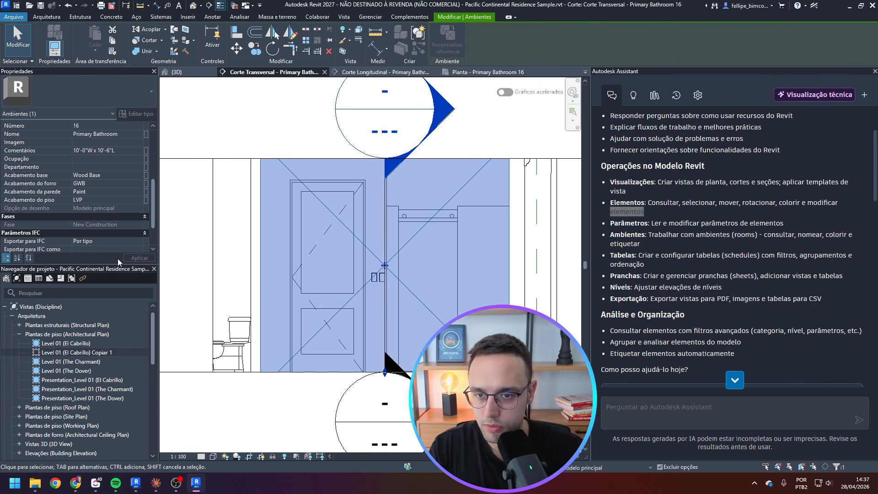
{"action": "double_click", "coordinate": [81, 353]}
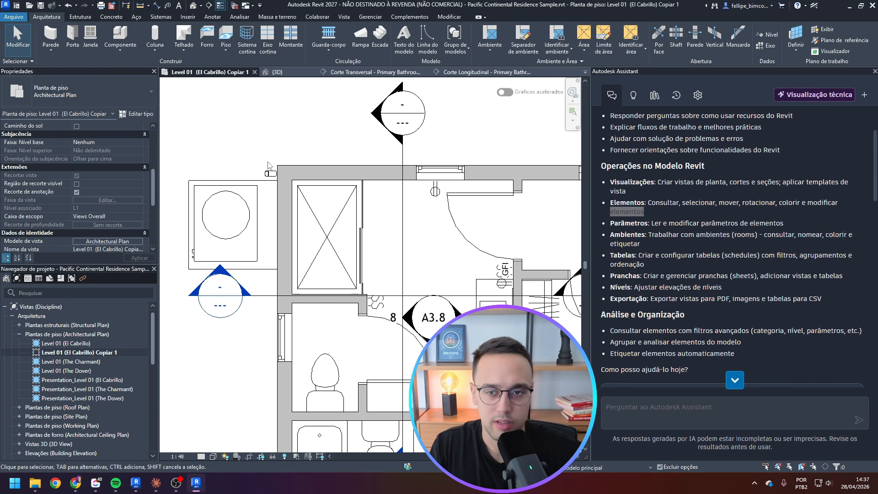
{"action": "left_click_drag", "start_coordinate": [620, 223], "coordinate": [786, 224]}
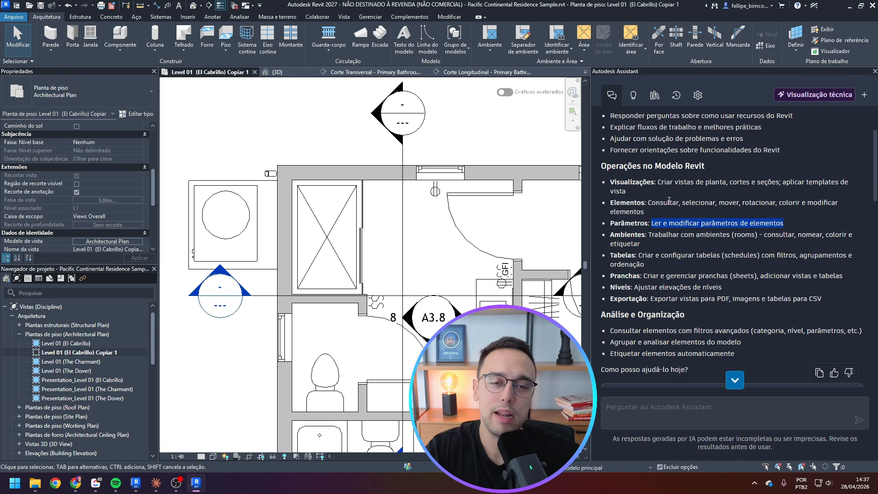
{"action": "left_click", "coordinate": [234, 5]}
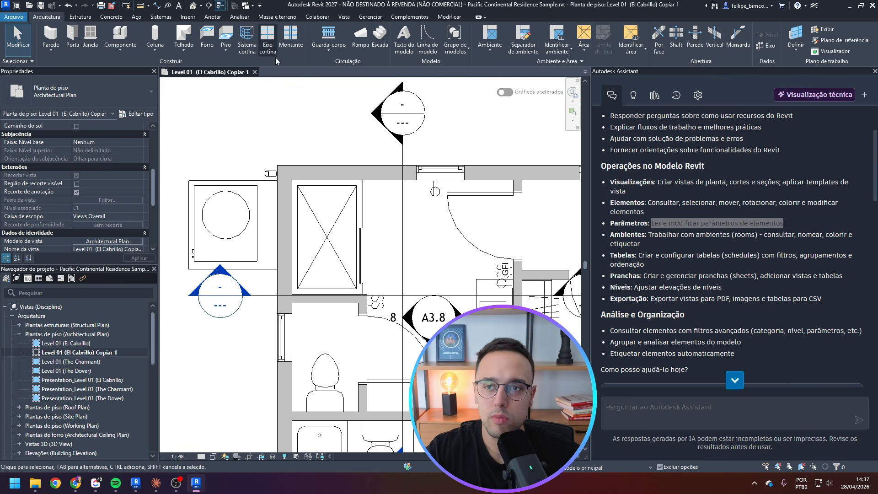
{"action": "middle_click_drag", "start_coordinate": [337, 109], "coordinate": [324, 108]}
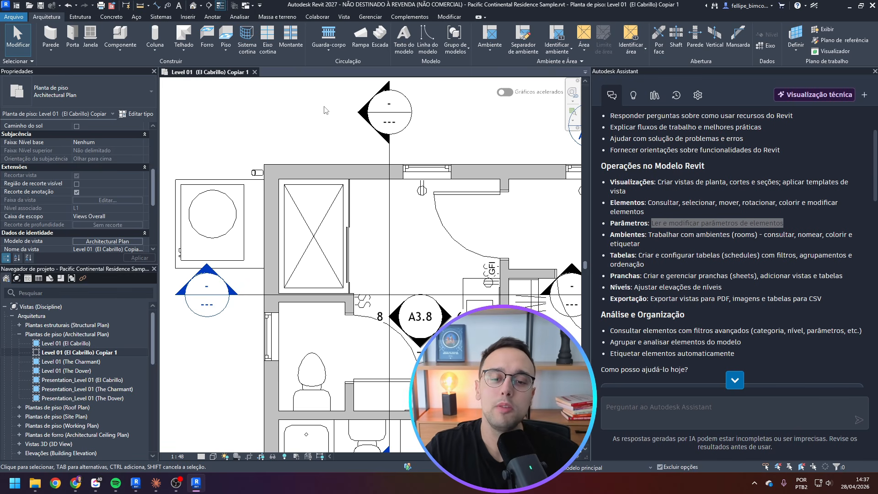
{"action": "scroll", "coordinate": [324, 111], "scroll_direction": "down", "scroll_amount": 2}
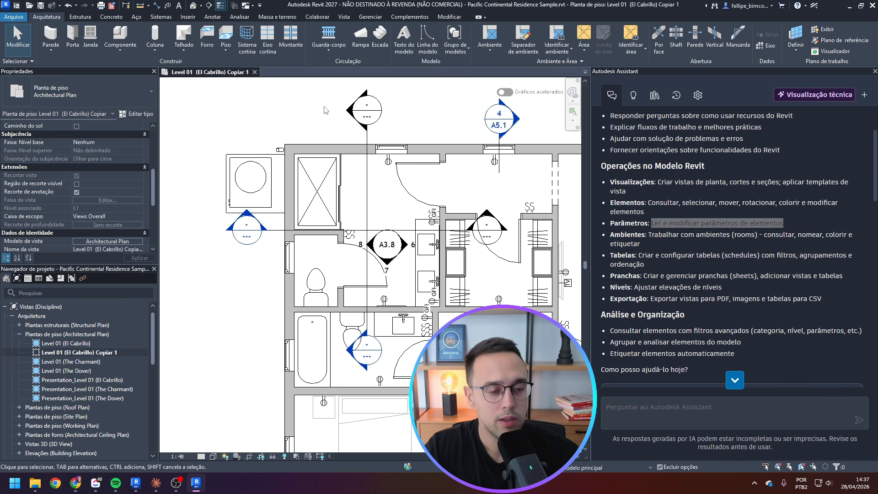
{"action": "left_click", "coordinate": [742, 282]}
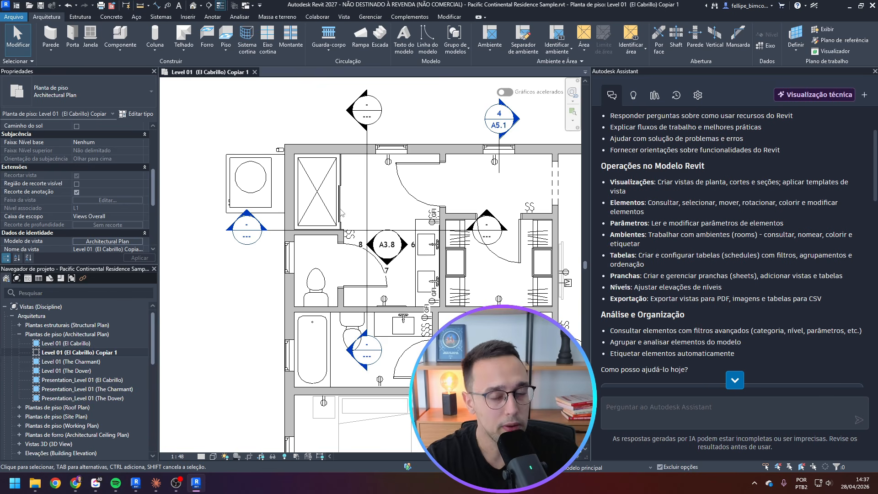
{"action": "middle_click_drag", "start_coordinate": [356, 212], "coordinate": [368, 216]}
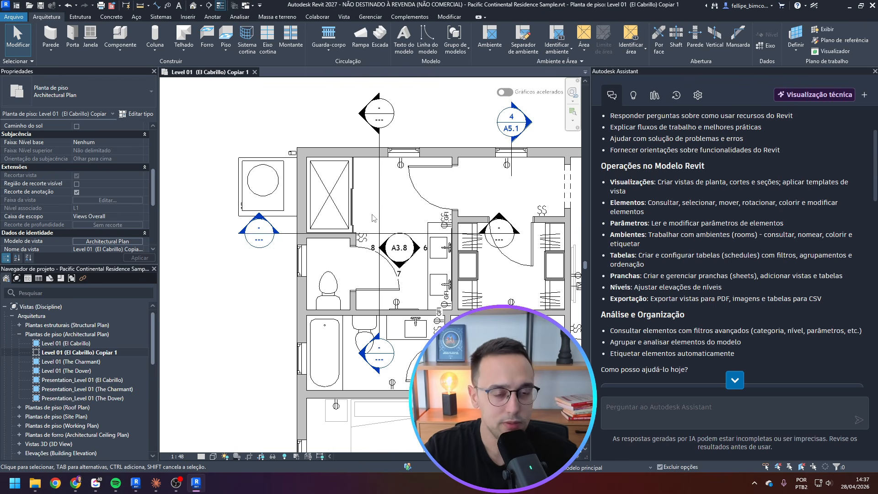
{"action": "scroll", "coordinate": [371, 147], "scroll_direction": "up", "scroll_amount": 3}
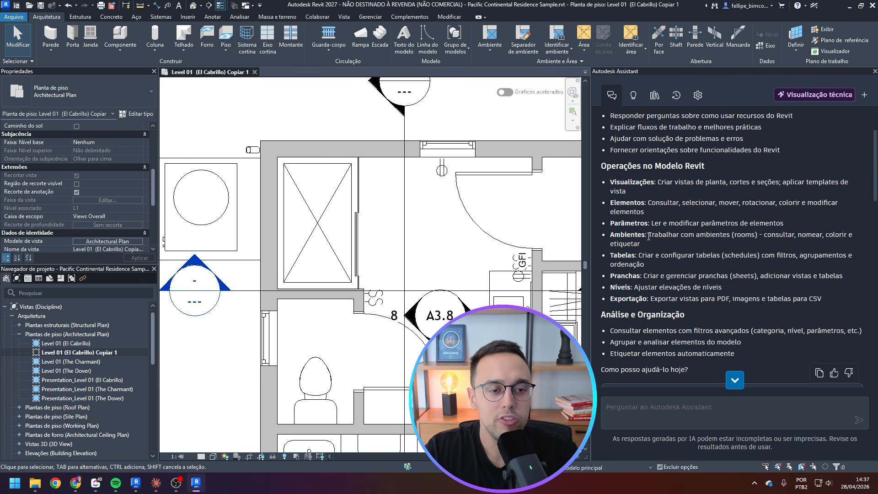
Read the "Ambientes" and "Tabelas" items in the assistant's "Operações no Modelo Revit" list
{"action": "left_click_drag", "start_coordinate": [649, 236], "coordinate": [767, 239]}
{"action": "left_click", "coordinate": [777, 240]}
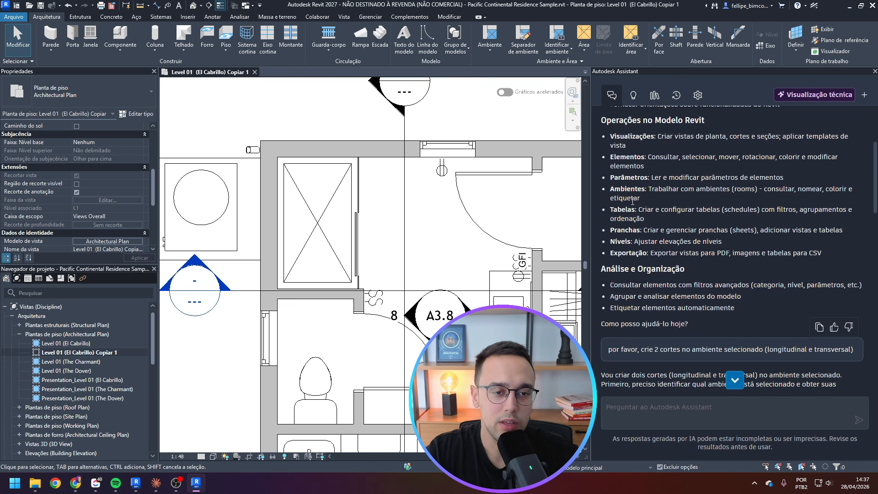
{"action": "left_click_drag", "start_coordinate": [638, 211], "coordinate": [812, 217]}
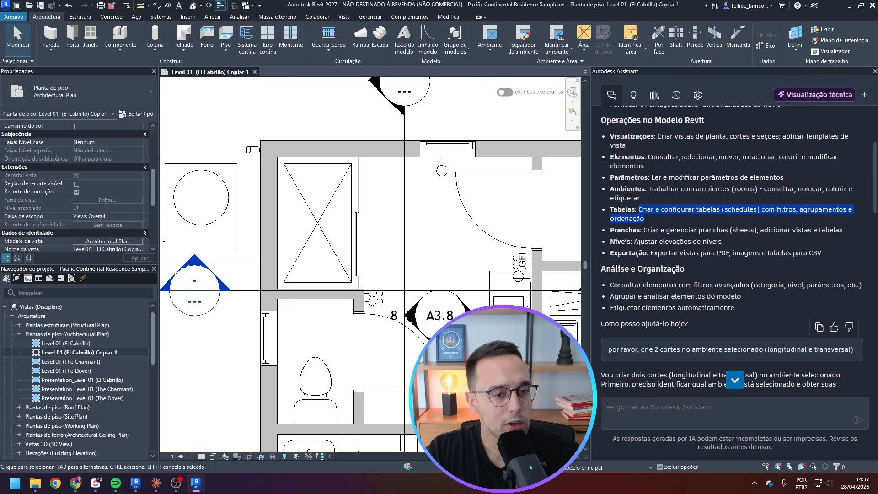
{"action": "left_click", "coordinate": [687, 258]}
{"action": "scroll", "coordinate": [693, 259], "scroll_direction": "up", "scroll_amount": 1}
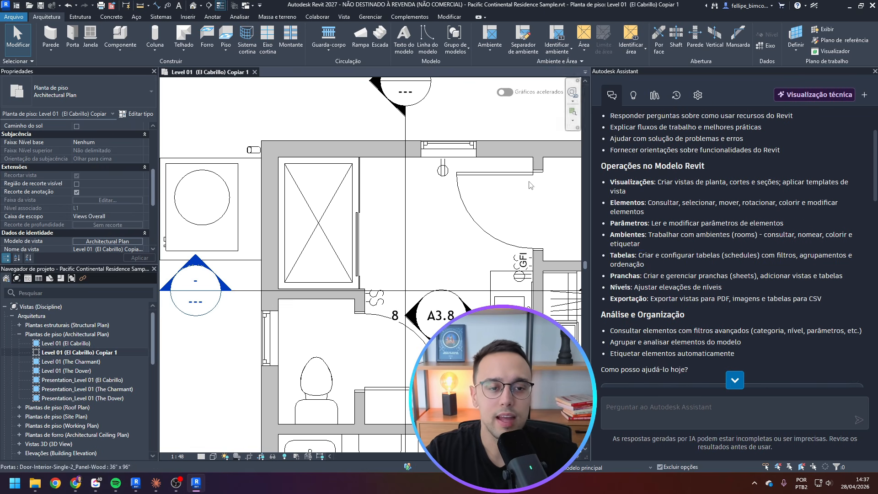
Compare the "Visualizações" item on creating plan views with the "Pranchas" item on managing sheets in the assistant's list
{"action": "double_click", "coordinate": [685, 182]}
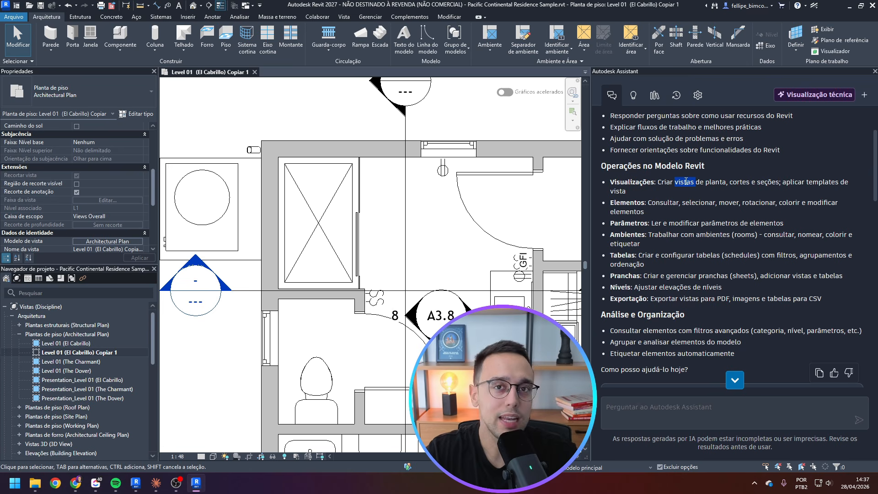
{"action": "left_click", "coordinate": [726, 186]}
{"action": "double_click", "coordinate": [721, 182]}
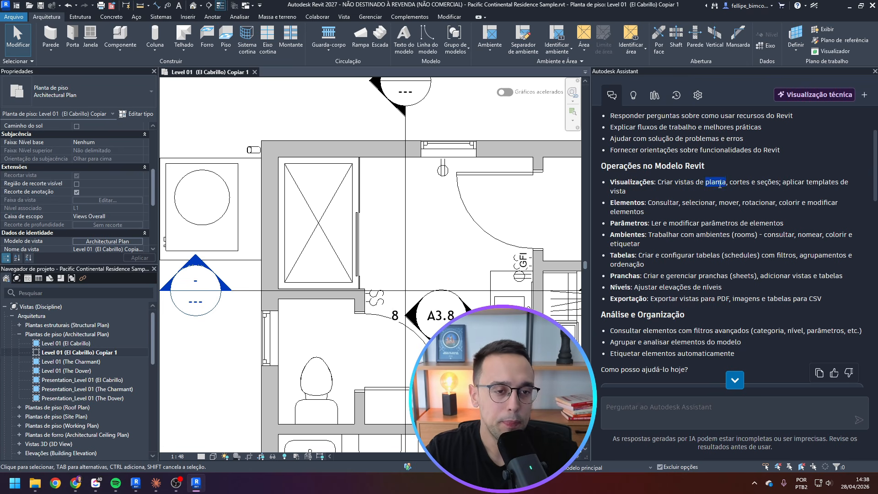
{"action": "left_click", "coordinate": [741, 182]}
{"action": "double_click", "coordinate": [678, 256]}
{"action": "left_click_drag", "start_coordinate": [643, 276], "coordinate": [858, 281]}
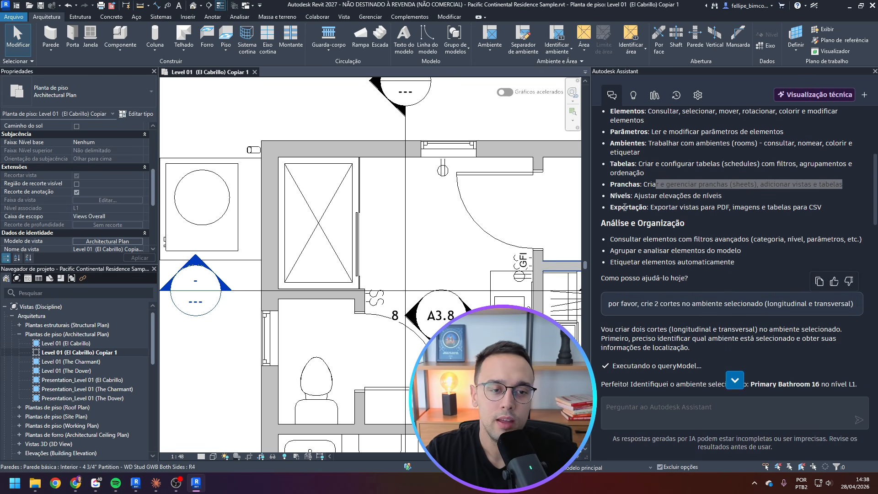
Read the "Níveis" and "Exportação" items on level elevations and on exporting views, images and tables
{"action": "left_click_drag", "start_coordinate": [644, 196], "coordinate": [733, 202]}
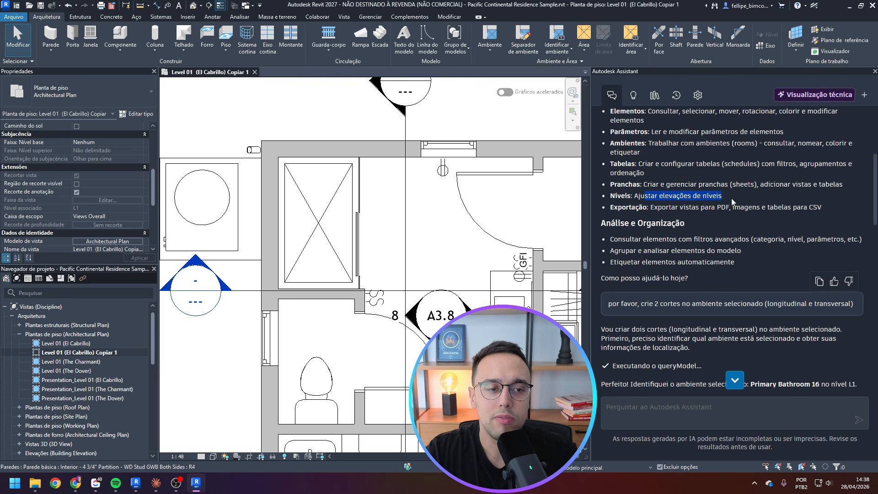
{"action": "left_click", "coordinate": [714, 238]}
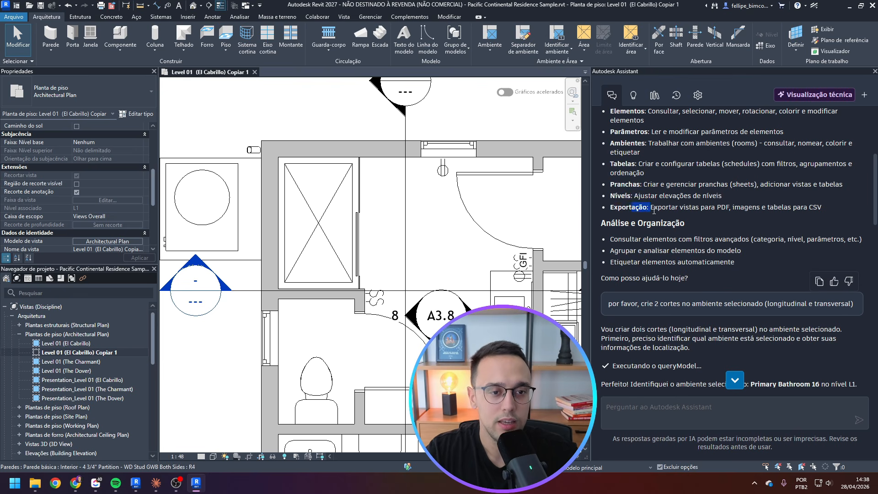
{"action": "left_click_drag", "start_coordinate": [655, 208], "coordinate": [824, 210]}
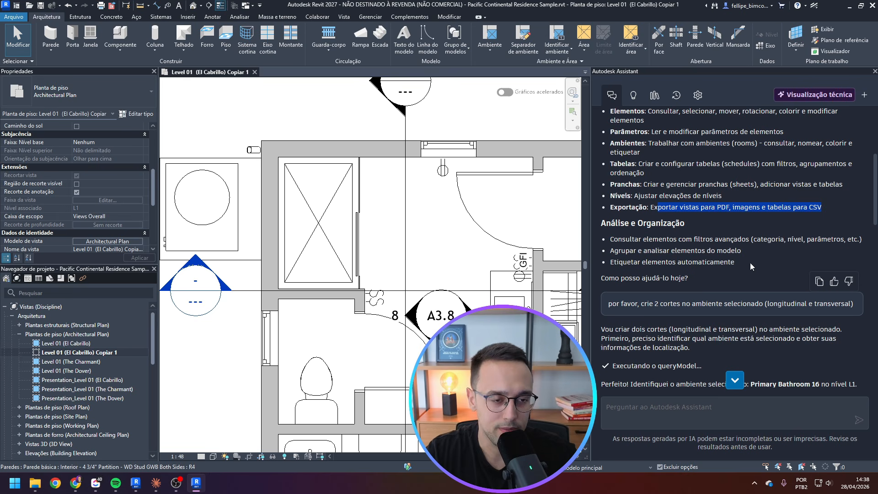
{"action": "scroll", "coordinate": [750, 260], "scroll_direction": "down", "scroll_amount": 1}
{"action": "scroll", "coordinate": [749, 247], "scroll_direction": "up", "scroll_amount": 1}
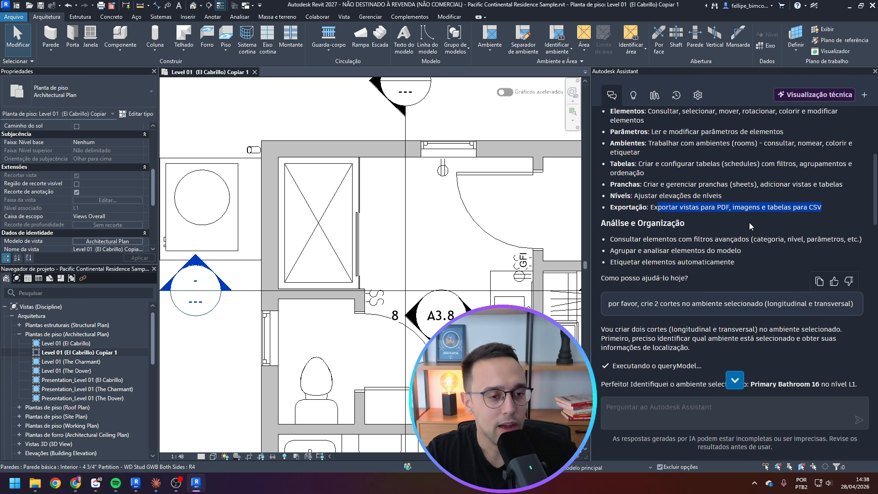
{"action": "left_click", "coordinate": [751, 223]}
{"action": "middle_click_drag", "start_coordinate": [448, 184], "coordinate": [443, 183]}
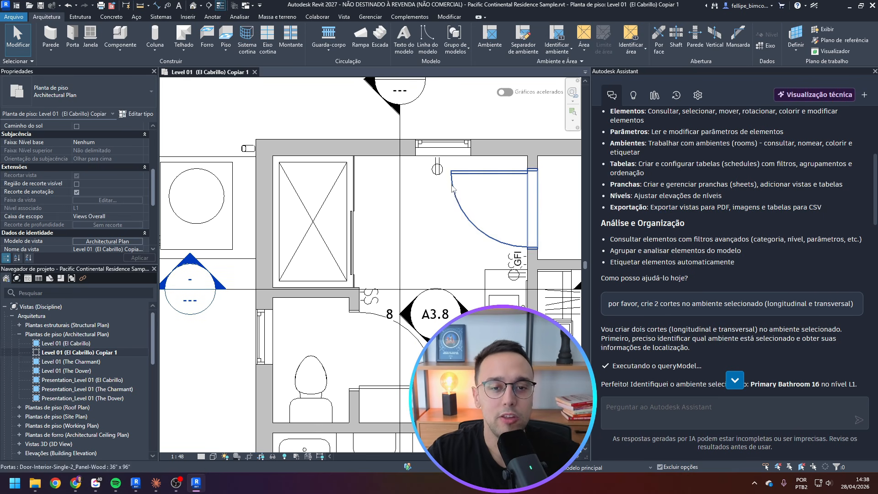
Select the Primary Bathroom room in the plan and review the assistant's "Análise e Organização" section along with the whole capability list
{"action": "left_click_drag", "start_coordinate": [393, 243], "coordinate": [372, 194]}
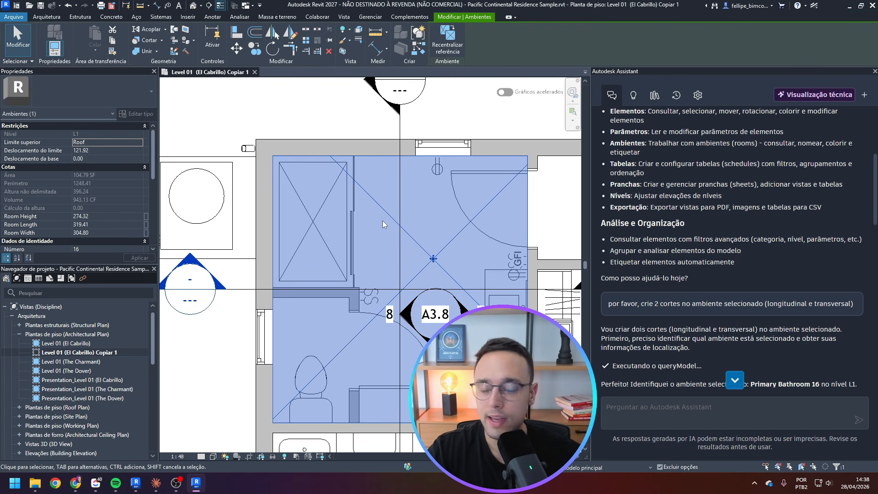
{"action": "left_click_drag", "start_coordinate": [601, 224], "coordinate": [694, 226]}
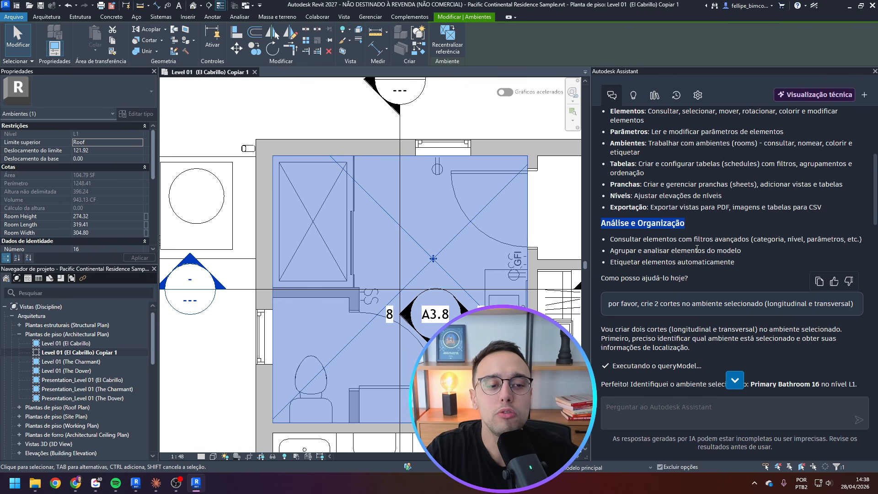
{"action": "scroll", "coordinate": [707, 283], "scroll_direction": "up", "scroll_amount": 3}
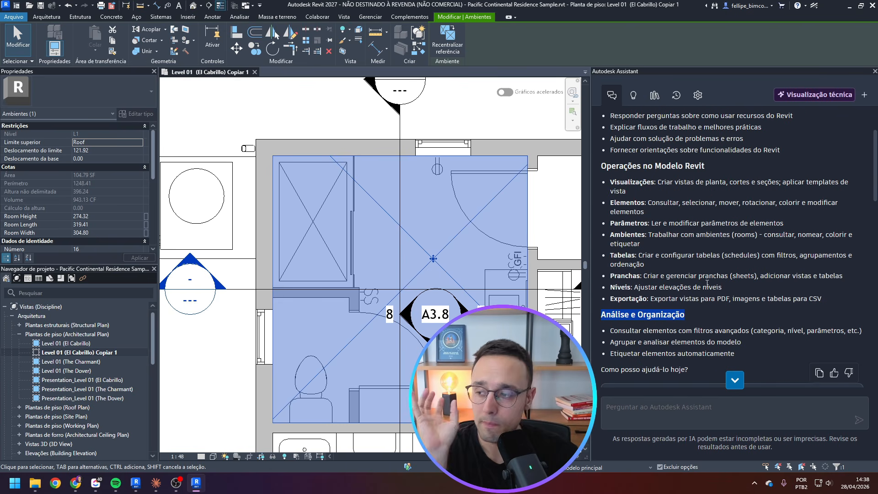
{"action": "left_click_drag", "start_coordinate": [735, 355], "coordinate": [614, 245]}
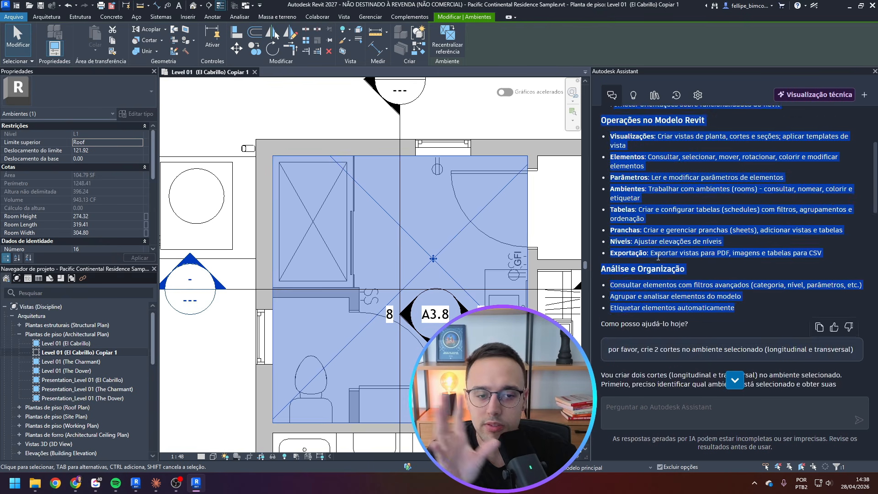
{"action": "scroll", "coordinate": [255, 135], "scroll_direction": "down", "scroll_amount": 2}
{"action": "scroll", "coordinate": [256, 133], "scroll_direction": "down", "scroll_amount": 1}
{"action": "left_click", "coordinate": [243, 125]}
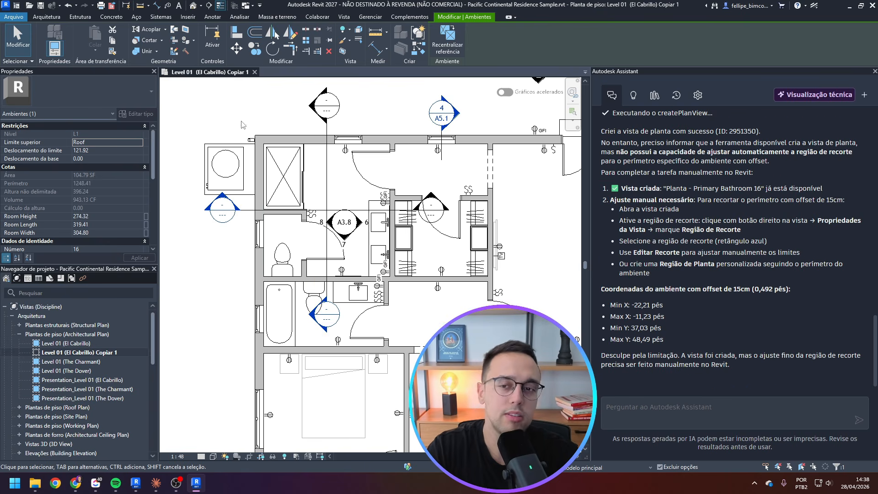
{"action": "scroll", "coordinate": [484, 235], "scroll_direction": "down", "scroll_amount": 2}
{"action": "middle_click_drag", "start_coordinate": [508, 244], "coordinate": [332, 220]}
{"action": "scroll", "coordinate": [448, 209], "scroll_direction": "up", "scroll_amount": 3}
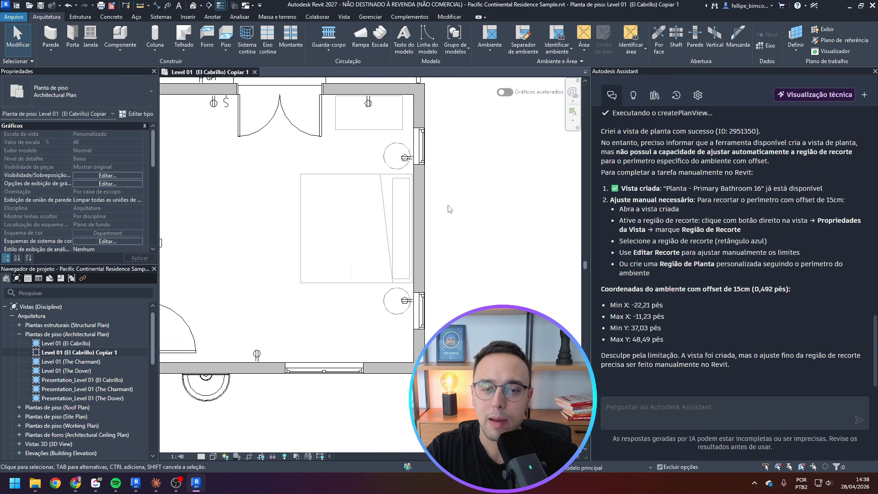
{"action": "scroll", "coordinate": [449, 209], "scroll_direction": "down", "scroll_amount": 1}
{"action": "middle_click_drag", "start_coordinate": [437, 179], "coordinate": [459, 215]}
{"action": "left_click_drag", "start_coordinate": [408, 121], "coordinate": [519, 359]}
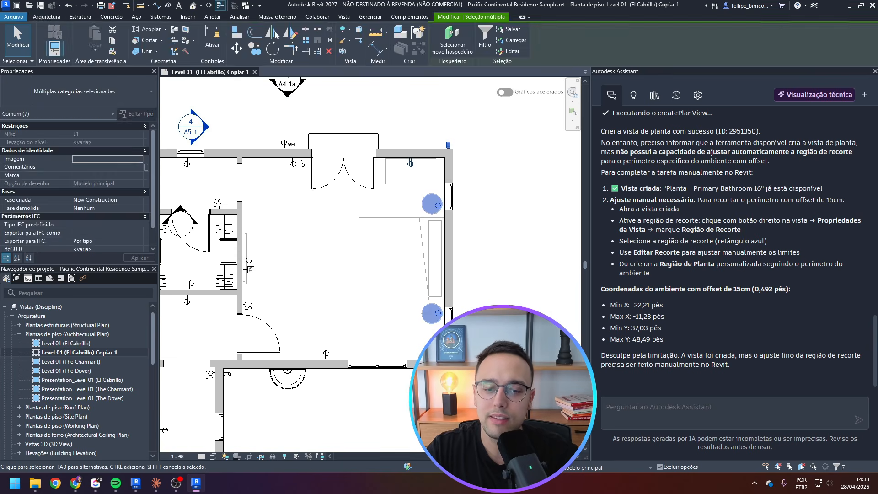
{"action": "key", "text": "Escape"}
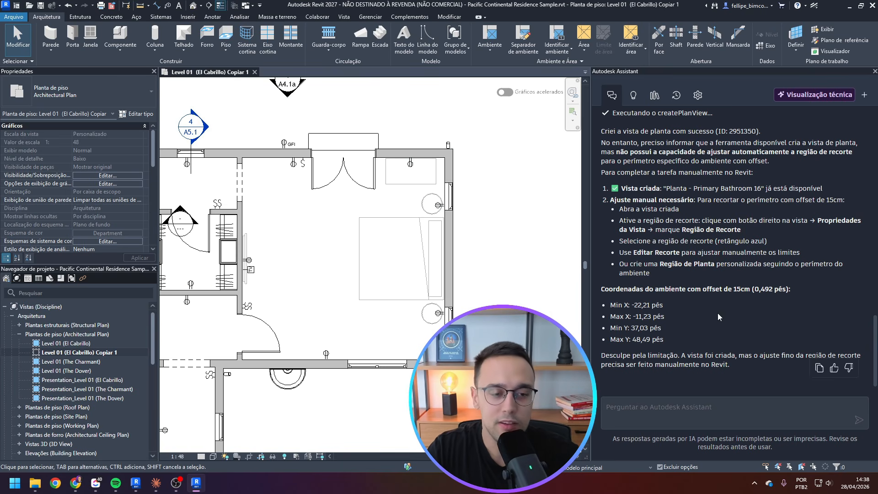
Send the assistant the request "por favor, insira cotas nas paredes do projeto"
{"action": "left_click", "coordinate": [704, 406]}
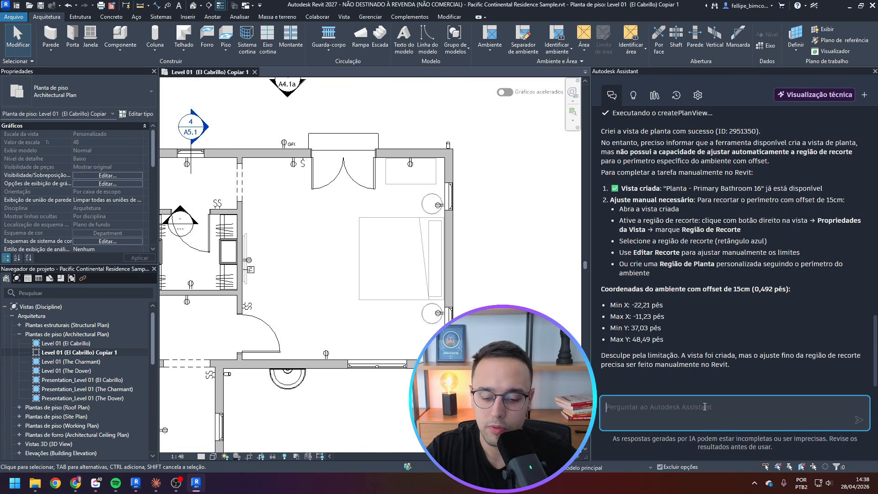
{"action": "type", "text": "por favor, insira cot"}
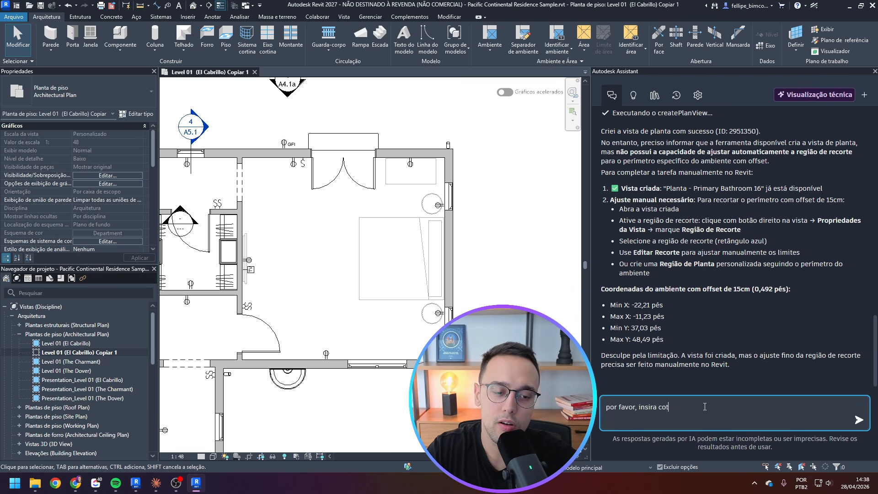
{"action": "type", "text": "as nas paredes "}
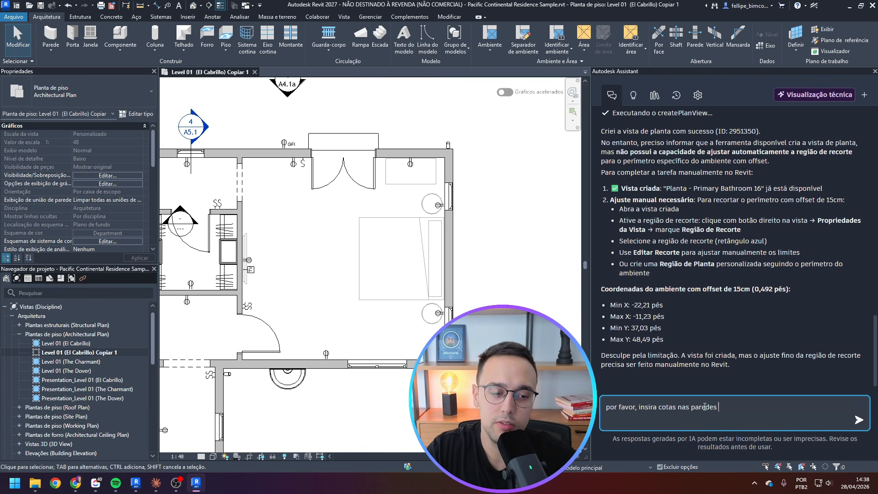
{"action": "type", "text": "do projeto"}
{"action": "key", "text": "Return"}
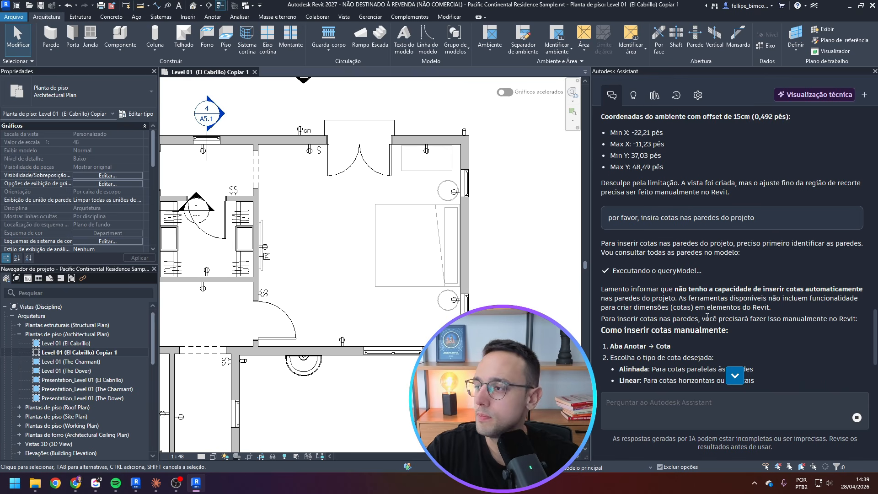
{"action": "left_click", "coordinate": [368, 214]}
{"action": "left_click", "coordinate": [472, 223]}
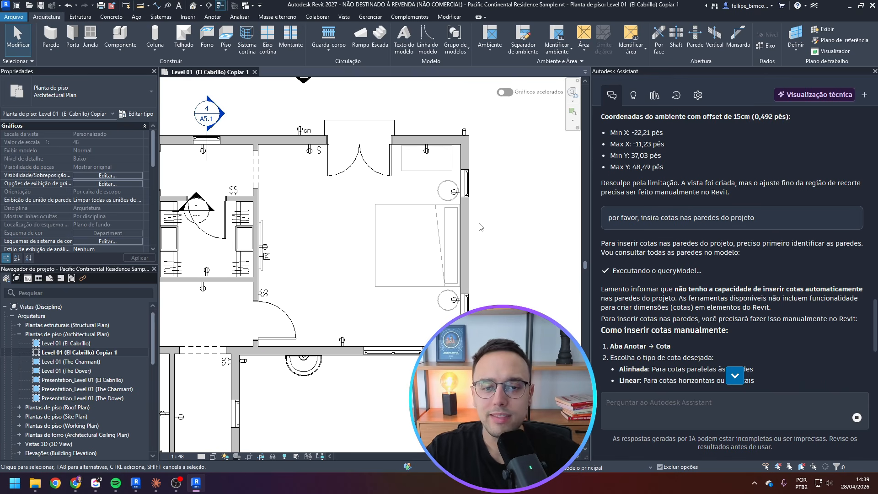
{"action": "scroll", "coordinate": [465, 237], "scroll_direction": "down", "scroll_amount": 3}
{"action": "scroll", "coordinate": [464, 237], "scroll_direction": "up", "scroll_amount": 5}
{"action": "left_click", "coordinate": [467, 240]}
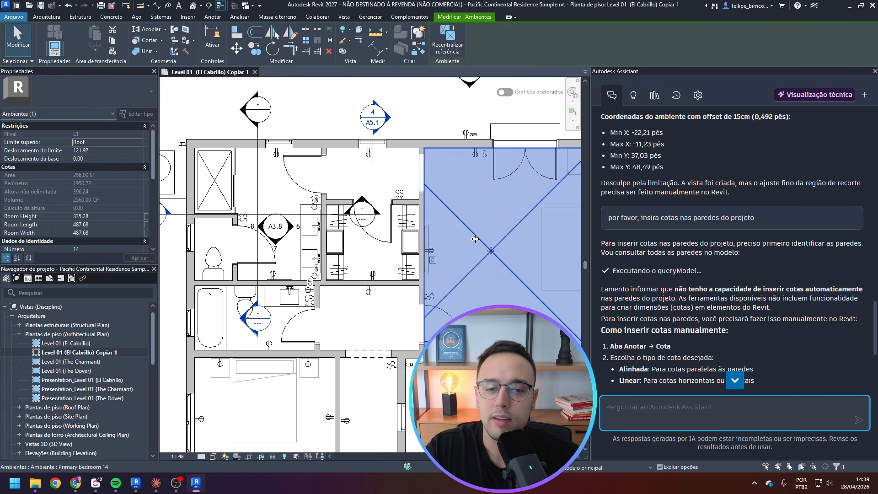
{"action": "key", "text": "Escape"}
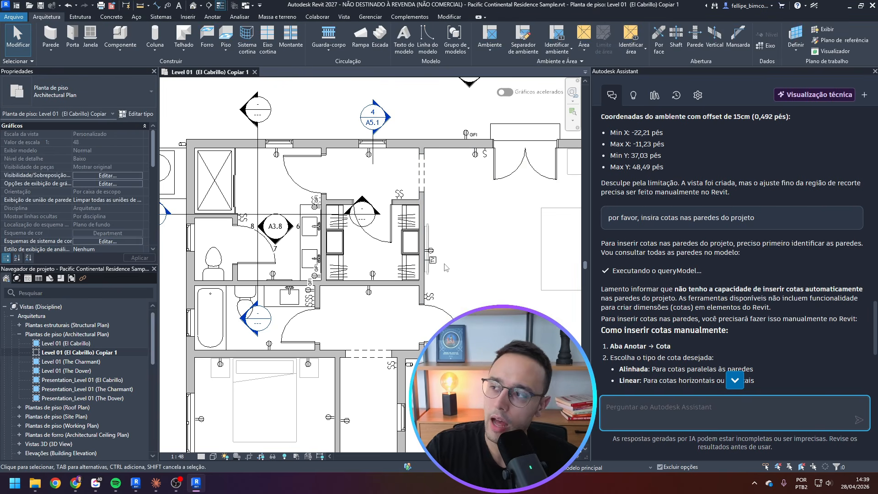
{"action": "scroll", "coordinate": [445, 267], "scroll_direction": "up", "scroll_amount": 2}
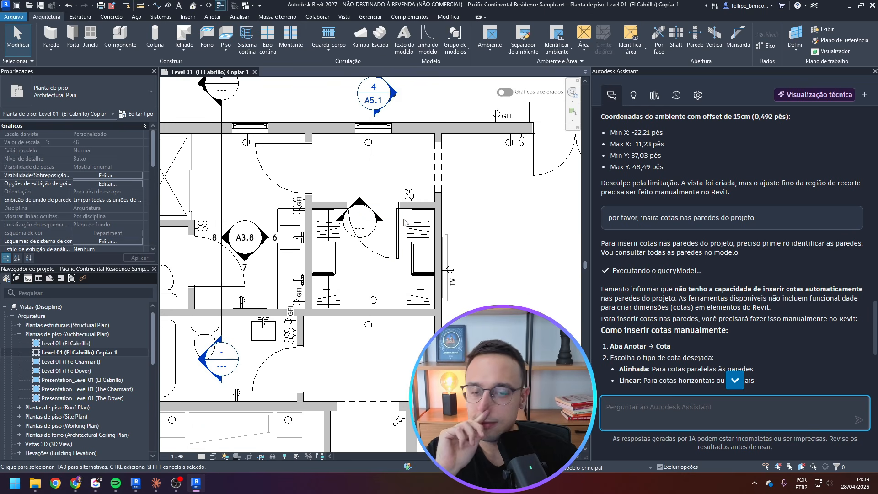
Send the assistant the request "por favor, liste os tipos de esquadrias modelados no meu projeto"
{"action": "left_click", "coordinate": [734, 380]}
{"action": "left_click", "coordinate": [689, 400]}
{"action": "type", "text": "por favor"}
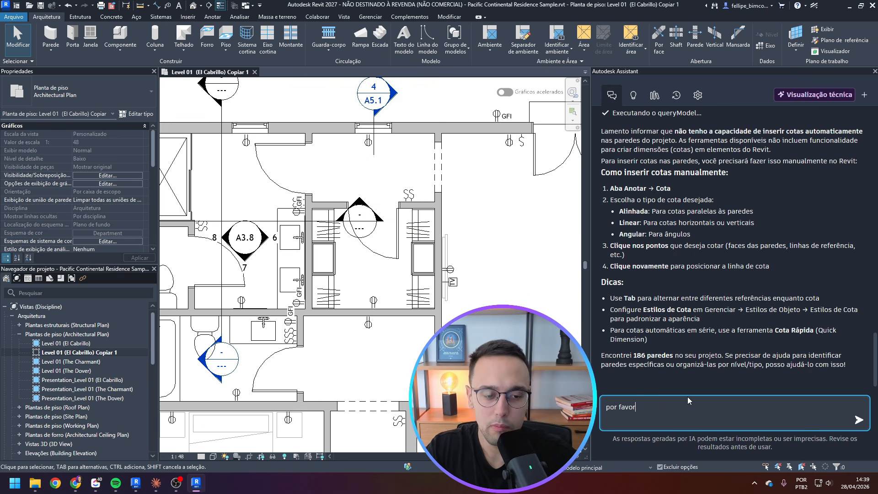
{"action": "type", "text": ", liste "}
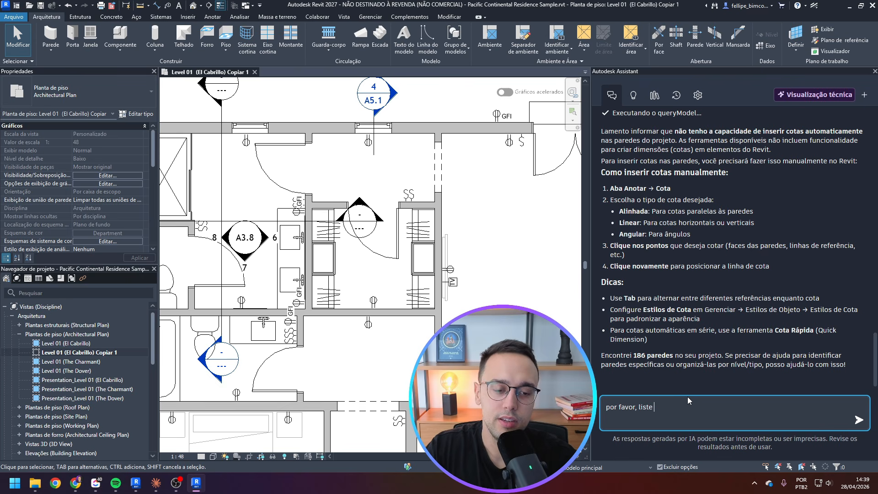
{"action": "type", "text": "as esquadrias )"}
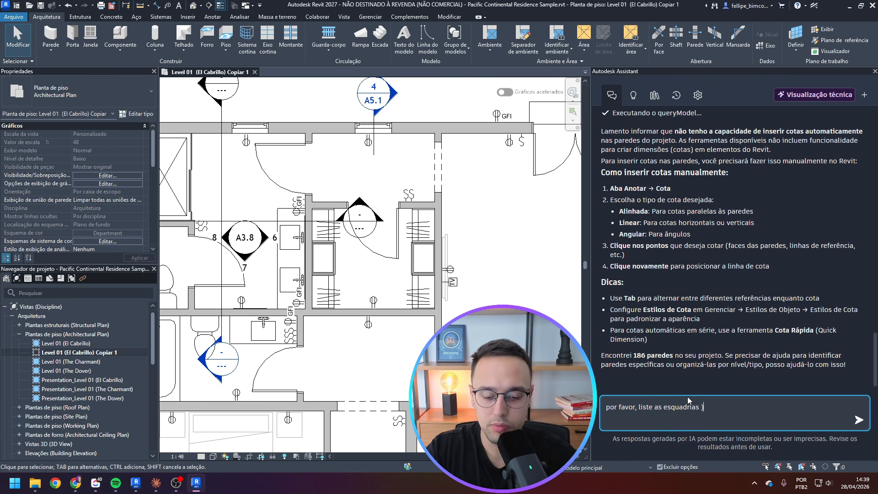
{"action": "key", "text": "BackSpace"}
{"action": "key", "text": "BackSpace"}
{"action": "key", "text": "BackSpace"}
{"action": "key", "text": "BackSpace"}
{"action": "key", "text": "BackSpace"}
{"action": "key", "text": "BackSpace"}
{"action": "type", "text": "or, liste os "}
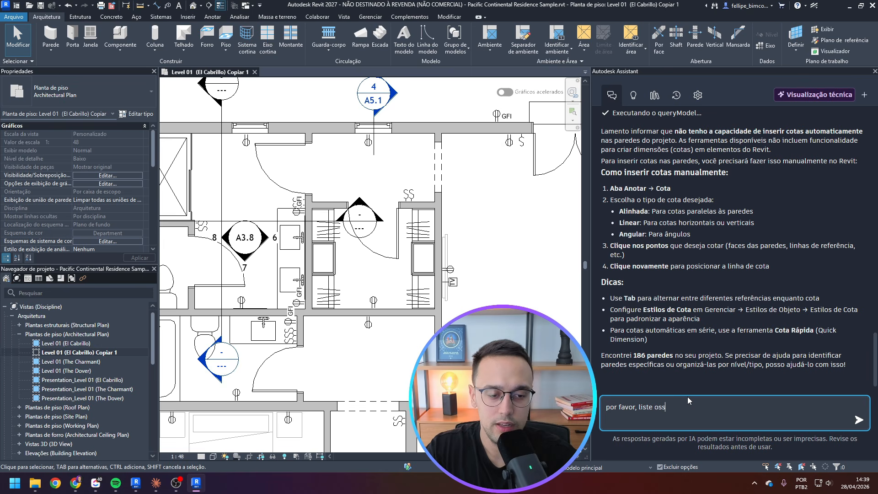
{"action": "type", "text": "tipos de esqu"}
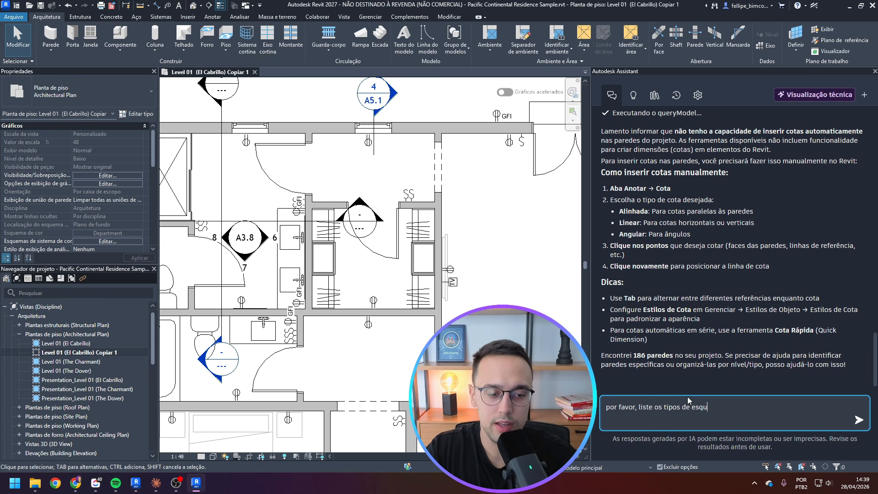
{"action": "type", "text": "adrias modelados no meu projeto"}
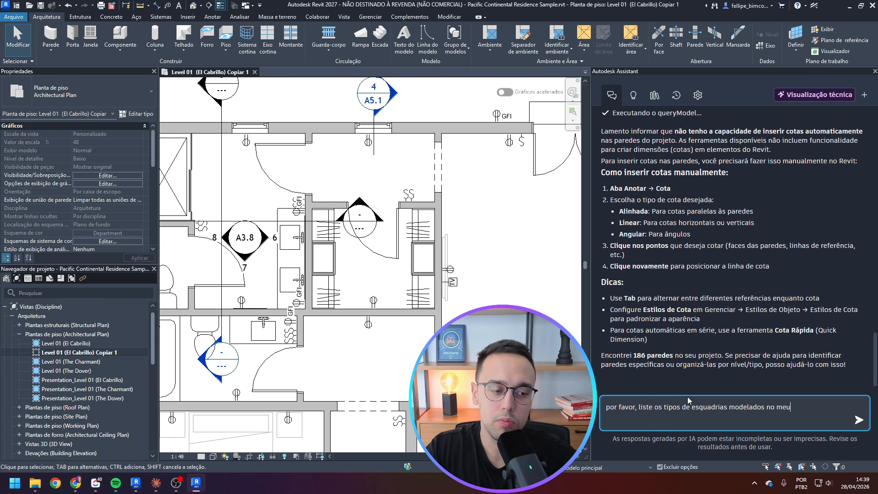
{"action": "key", "text": "Return"}
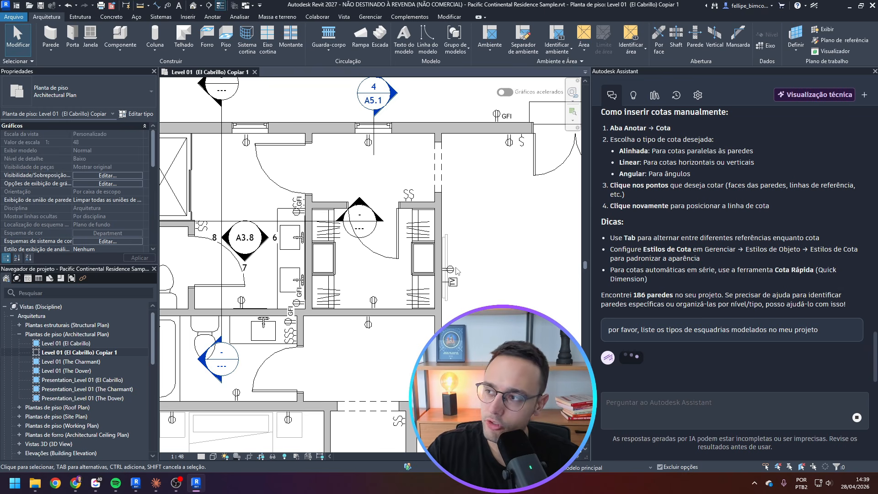
Read the assistant's list of door and window types, from "Portas Simples" through "Janelas Especiais"
{"action": "scroll", "coordinate": [457, 269], "scroll_direction": "down", "scroll_amount": 3}
{"action": "scroll", "coordinate": [702, 225], "scroll_direction": "down", "scroll_amount": 2}
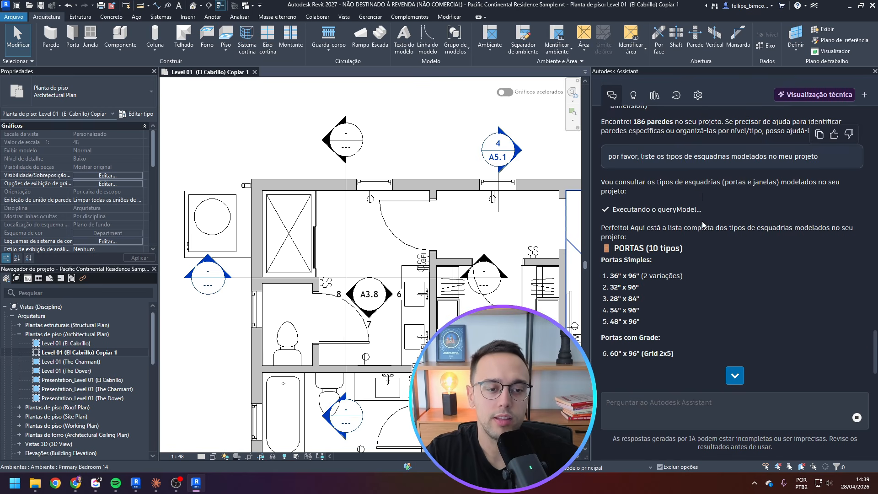
{"action": "scroll", "coordinate": [702, 224], "scroll_direction": "down", "scroll_amount": 1}
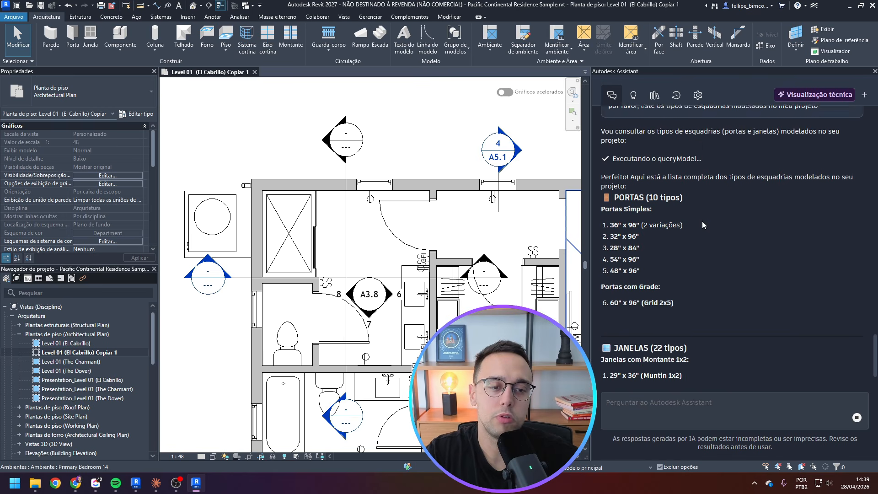
{"action": "scroll", "coordinate": [690, 222], "scroll_direction": "up", "scroll_amount": 2}
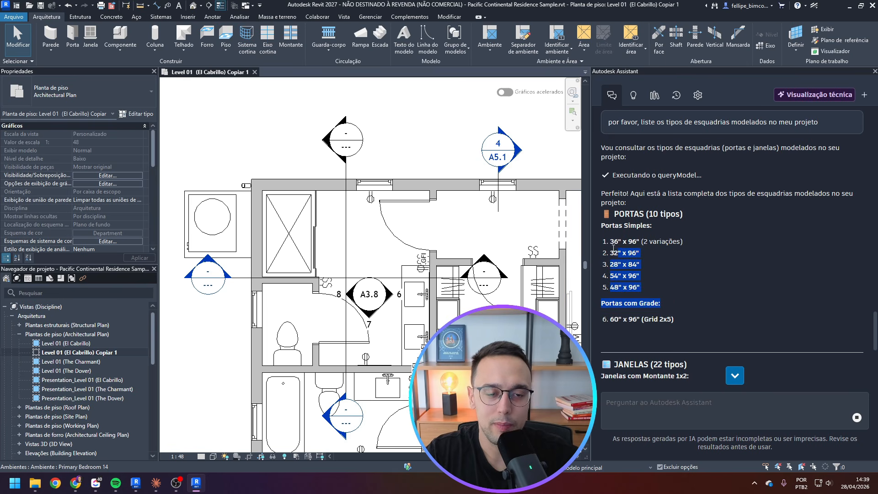
{"action": "scroll", "coordinate": [685, 265], "scroll_direction": "down", "scroll_amount": 5}
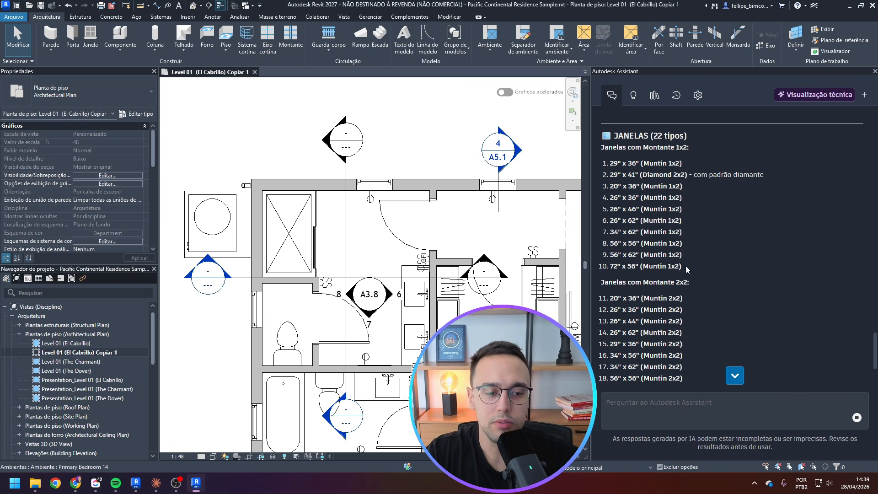
{"action": "left_click_drag", "start_coordinate": [608, 163], "coordinate": [685, 230]}
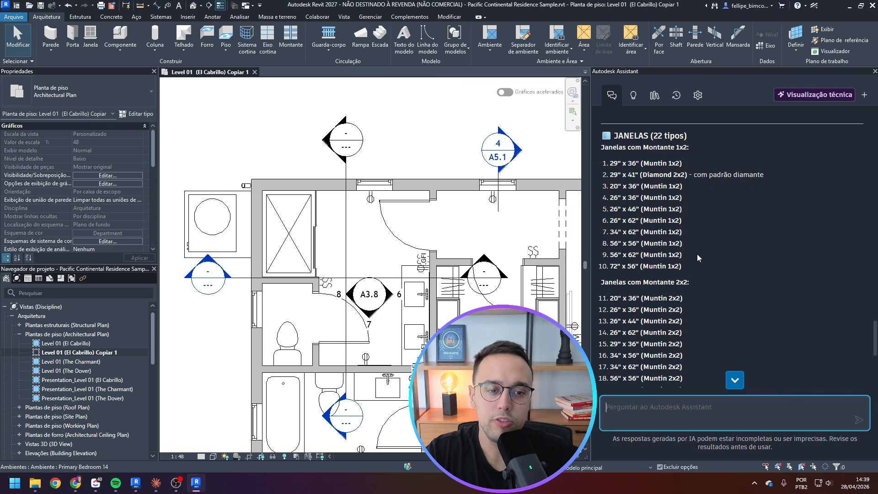
{"action": "scroll", "coordinate": [697, 254], "scroll_direction": "down", "scroll_amount": 4}
{"action": "scroll", "coordinate": [285, 146], "scroll_direction": "down", "scroll_amount": 5}
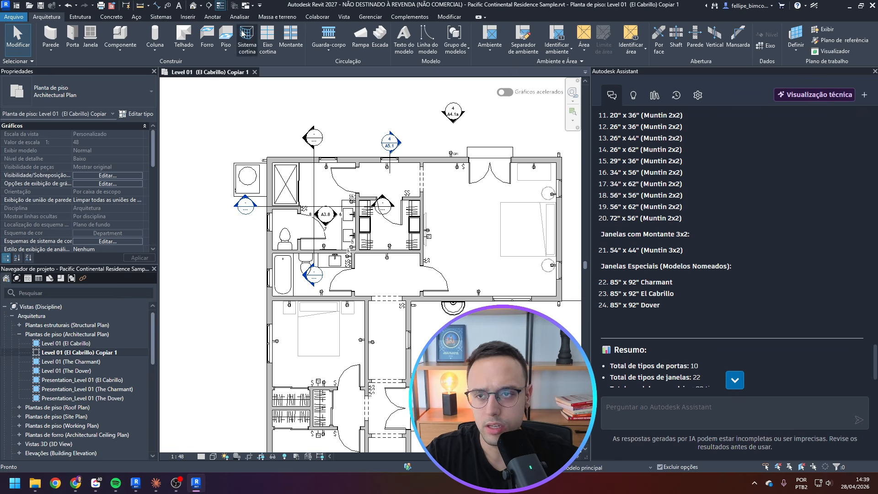
Look at the project in the default 3D view and read the assistant's list down to its "Resumo" section
{"action": "left_click", "coordinate": [193, 5]}
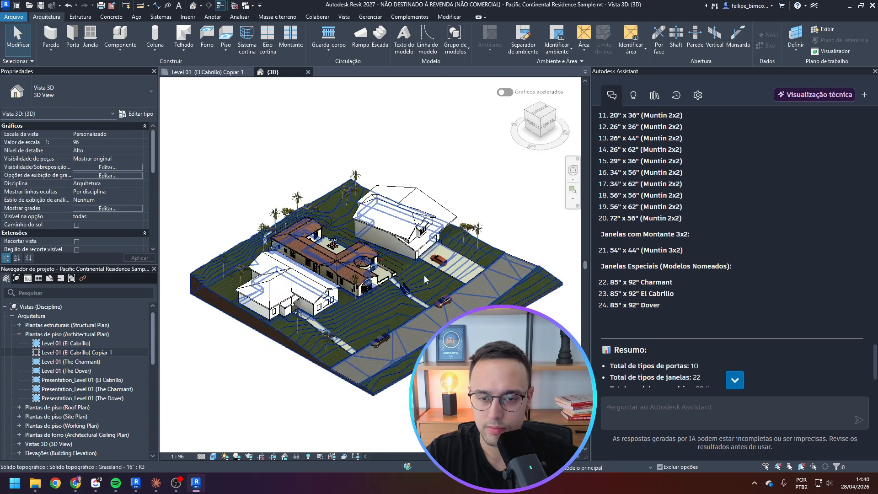
{"action": "scroll", "coordinate": [423, 275], "scroll_direction": "up", "scroll_amount": 8}
{"action": "middle_click_drag", "start_coordinate": [562, 241], "coordinate": [520, 247]}
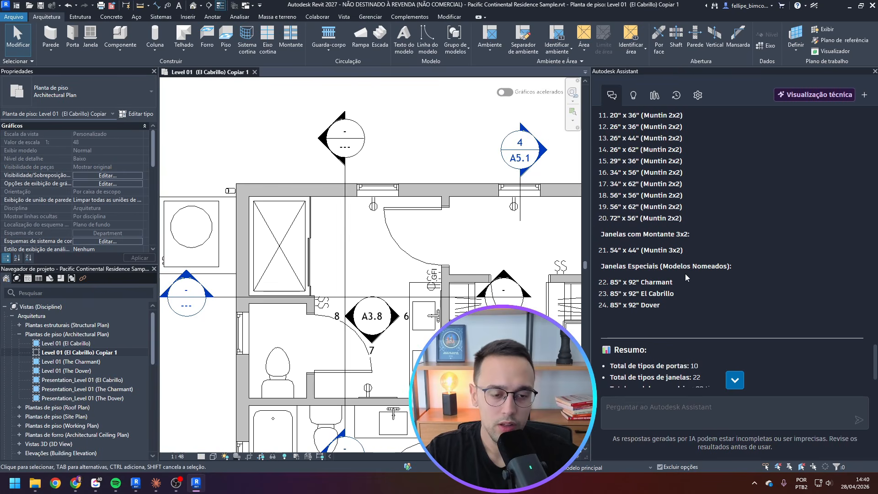
{"action": "scroll", "coordinate": [690, 275], "scroll_direction": "down", "scroll_amount": 2}
{"action": "scroll", "coordinate": [733, 343], "scroll_direction": "up", "scroll_amount": 4}
{"action": "scroll", "coordinate": [734, 344], "scroll_direction": "down", "scroll_amount": 4}
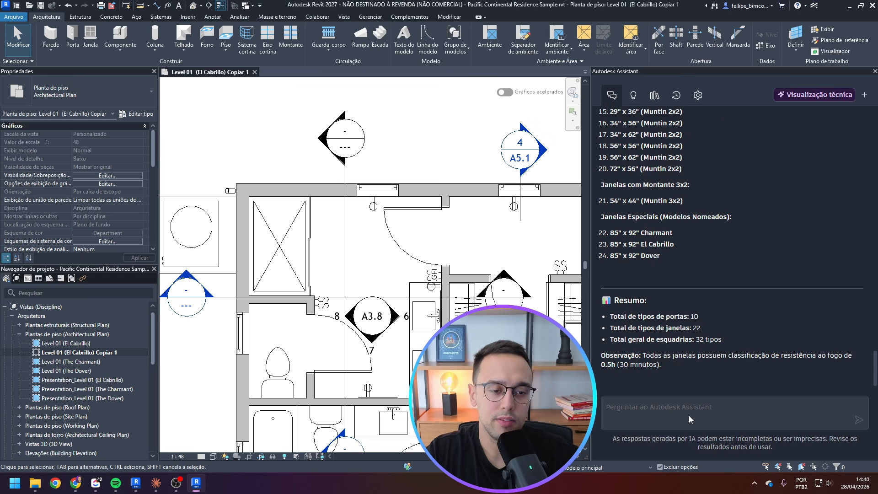
Send the assistant the request "por favor, crie uma tabela das minhas esquadrias (janelas e portas)"
{"action": "left_click", "coordinate": [675, 406]}
{"action": "type", "text": "por fa"}
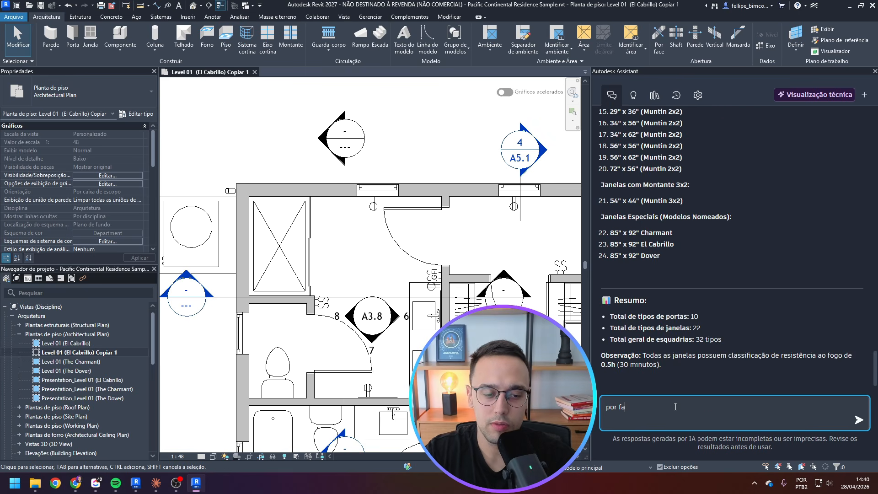
{"action": "type", "text": "vor, crie uma tabela d"}
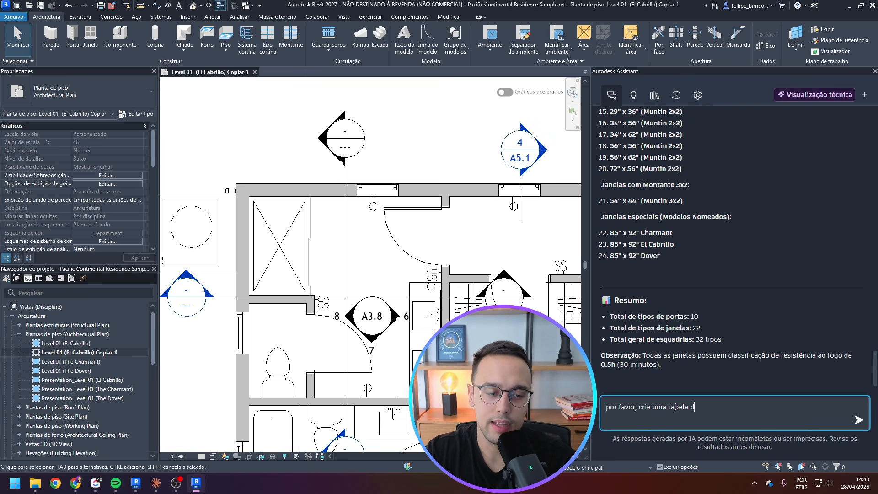
{"action": "type", "text": "as minasas es"}
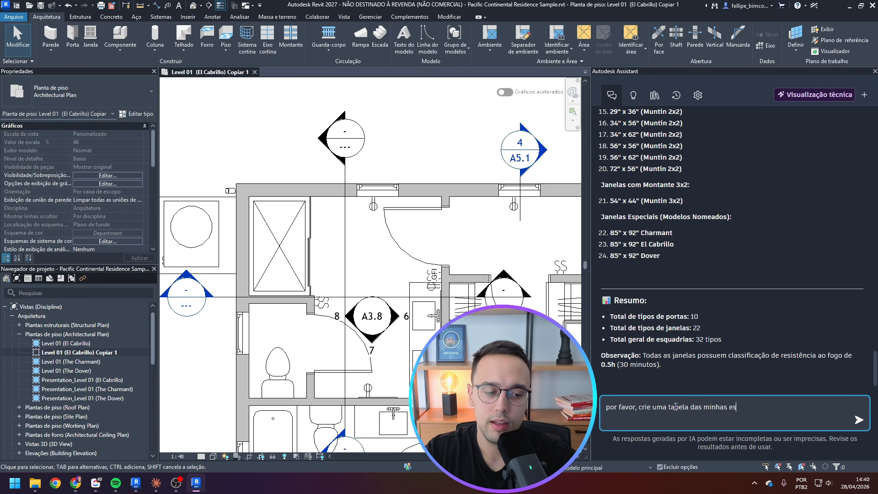
{"action": "type", "text": "quadrias (janelas e portas)"}
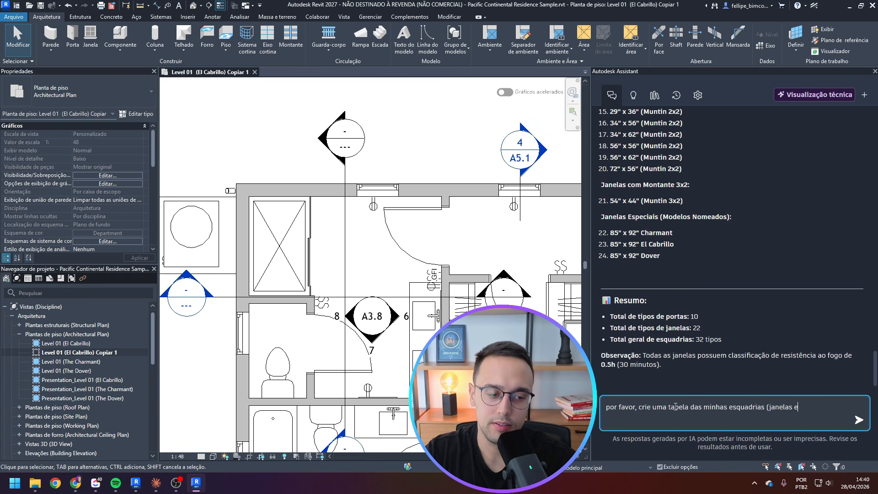
{"action": "key", "text": "Return"}
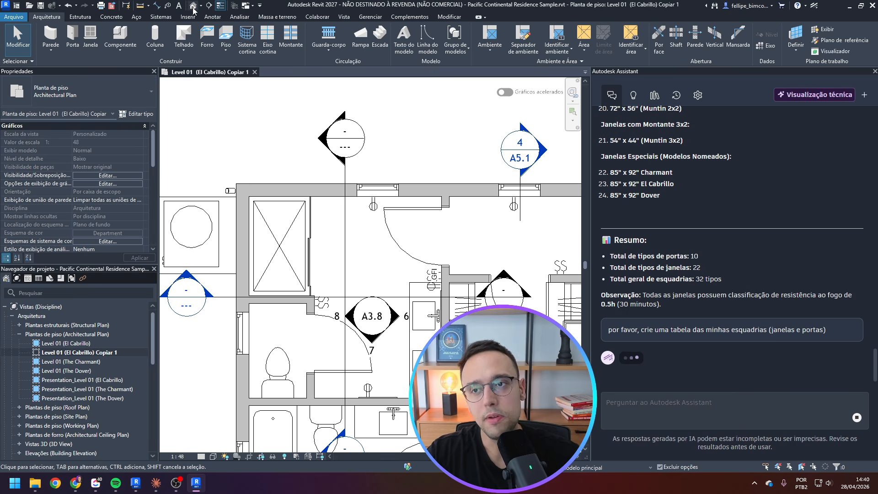
Open the default 3D view and bring the tiled-roof house up close from its entrance side
{"action": "left_click", "coordinate": [193, 6]}
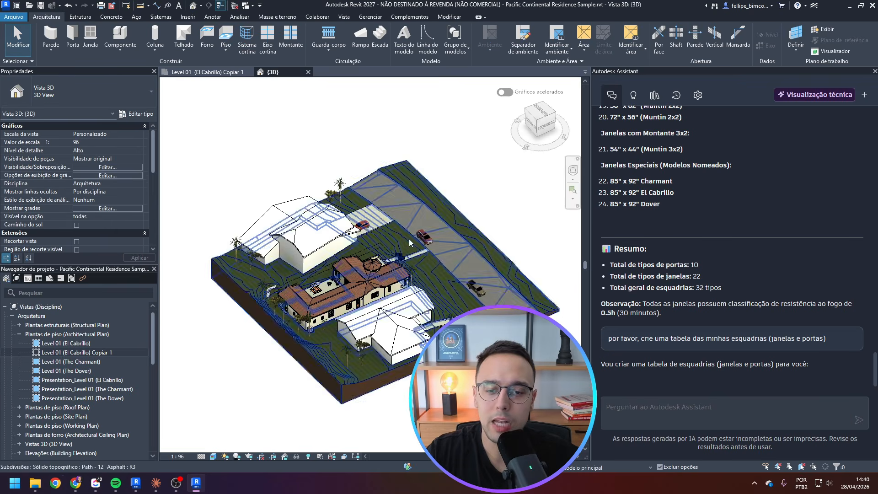
{"action": "scroll", "coordinate": [409, 239], "scroll_direction": "up", "scroll_amount": 5}
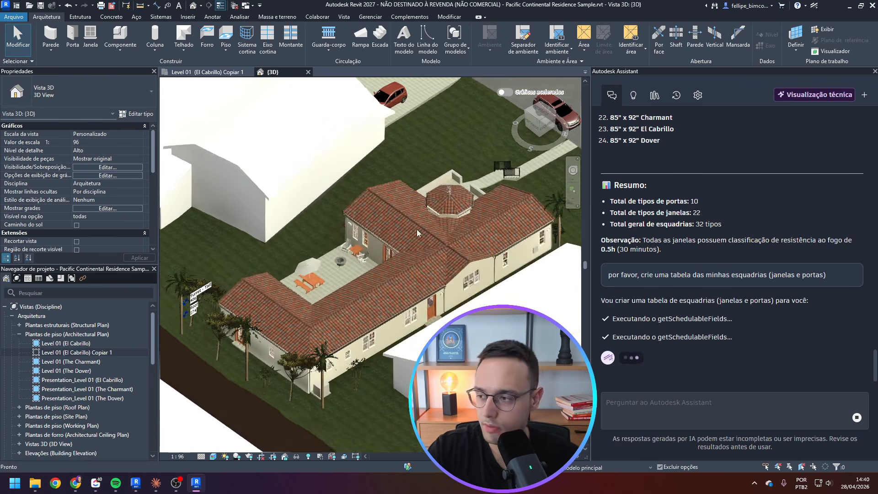
{"action": "scroll", "coordinate": [407, 224], "scroll_direction": "up", "scroll_amount": 4}
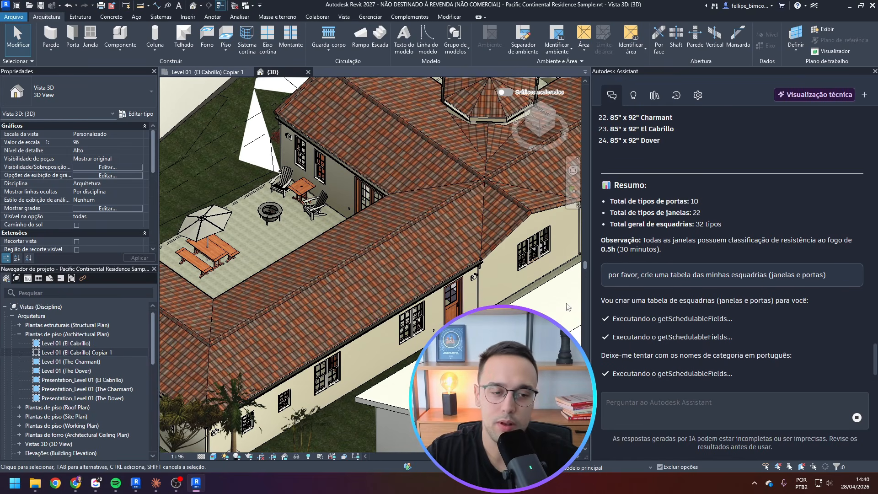
{"action": "scroll", "coordinate": [284, 283], "scroll_direction": "down", "scroll_amount": 4}
{"action": "scroll", "coordinate": [277, 292], "scroll_direction": "up", "scroll_amount": 2}
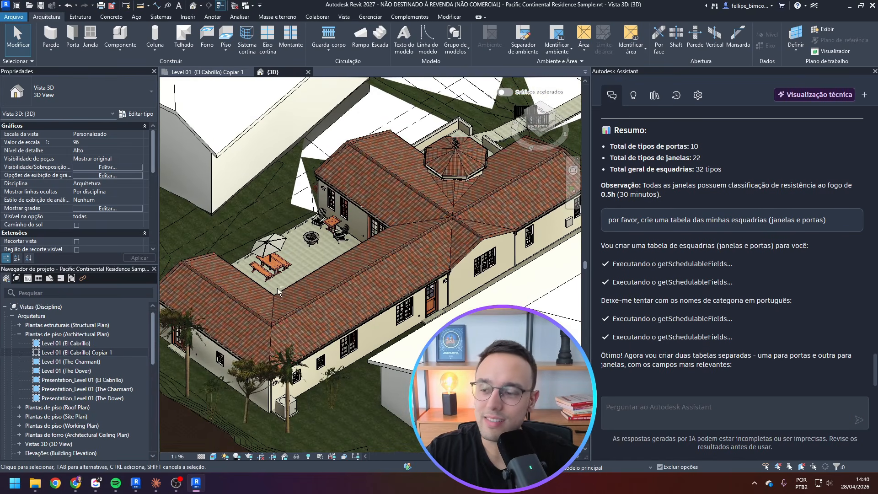
{"action": "middle_click_drag", "start_coordinate": [278, 292], "coordinate": [417, 316], "text": "shift"}
In the 3D view's visibility/graphics overrides, turn off all model categories except Paredes and apply the change
{"action": "key", "text": "v"}
{"action": "scroll", "coordinate": [268, 319], "scroll_direction": "up", "scroll_amount": 3}
{"action": "scroll", "coordinate": [297, 324], "scroll_direction": "down", "scroll_amount": 2}
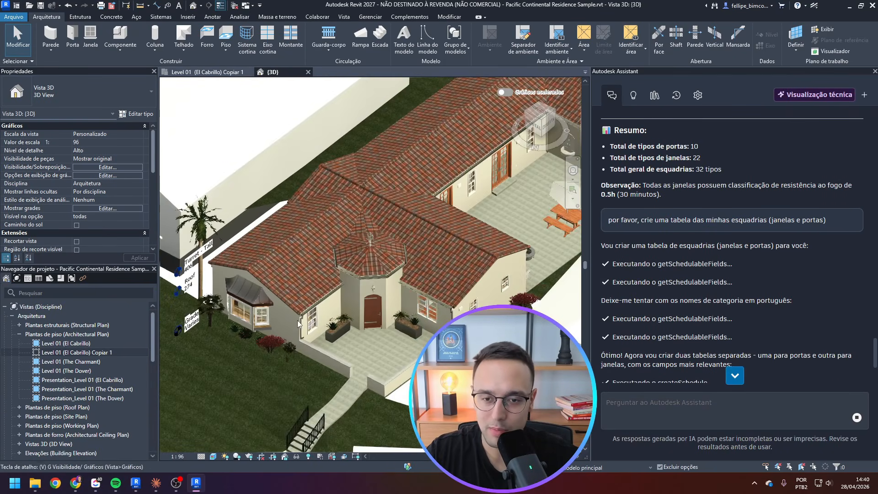
{"action": "key", "text": "g"}
{"action": "left_click", "coordinate": [302, 315]}
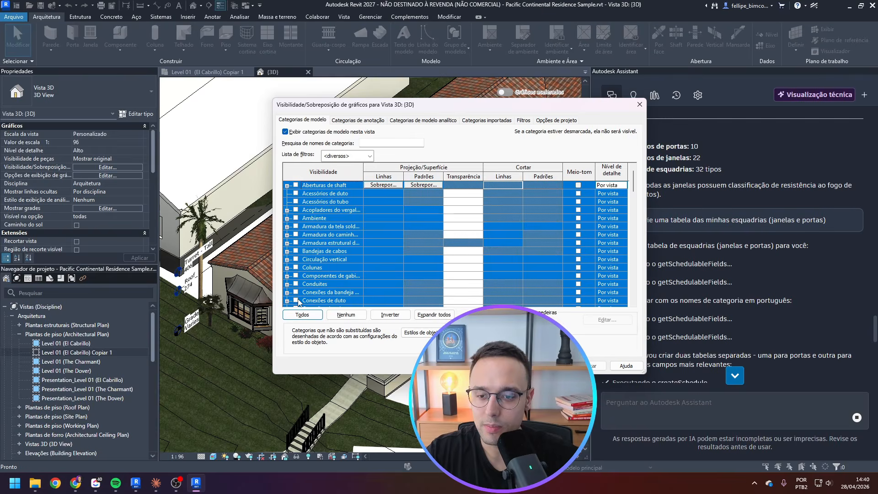
{"action": "left_click", "coordinate": [297, 300]}
{"action": "key", "text": "p"}
{"action": "scroll", "coordinate": [297, 300], "scroll_direction": "down", "scroll_amount": 1}
{"action": "left_click", "coordinate": [296, 292]}
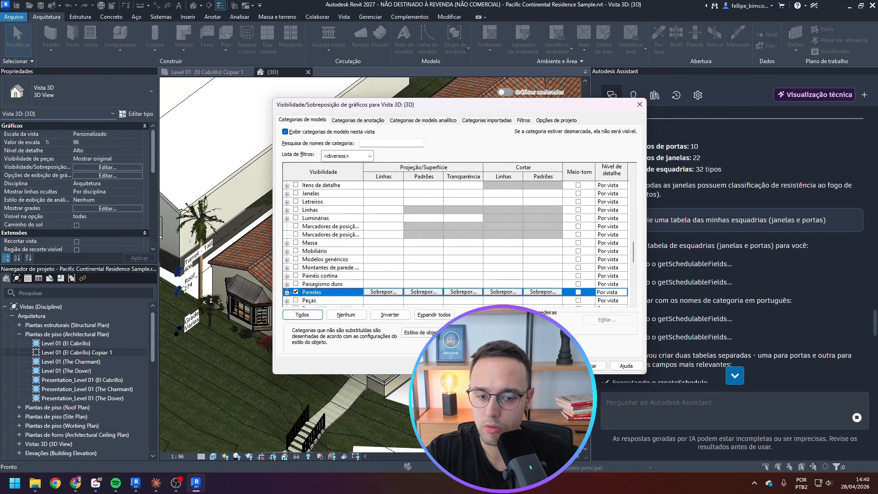
{"action": "left_click", "coordinate": [517, 366]}
Examine the house's isolated walls in the 3D view, checking one interior partition and clearing the selection
{"action": "middle_click_drag", "start_coordinate": [375, 270], "coordinate": [443, 261], "text": "shift"}
{"action": "scroll", "coordinate": [421, 265], "scroll_direction": "down", "scroll_amount": 3}
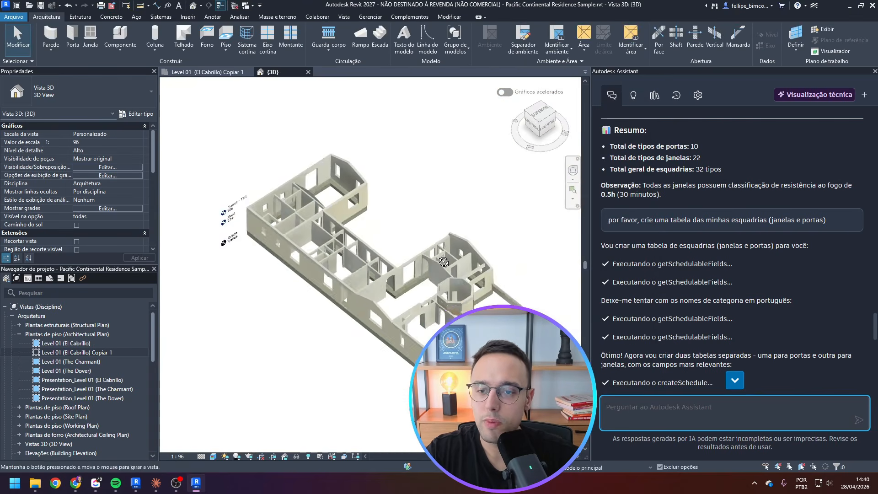
{"action": "scroll", "coordinate": [344, 288], "scroll_direction": "up", "scroll_amount": 3}
{"action": "scroll", "coordinate": [344, 288], "scroll_direction": "down", "scroll_amount": 2}
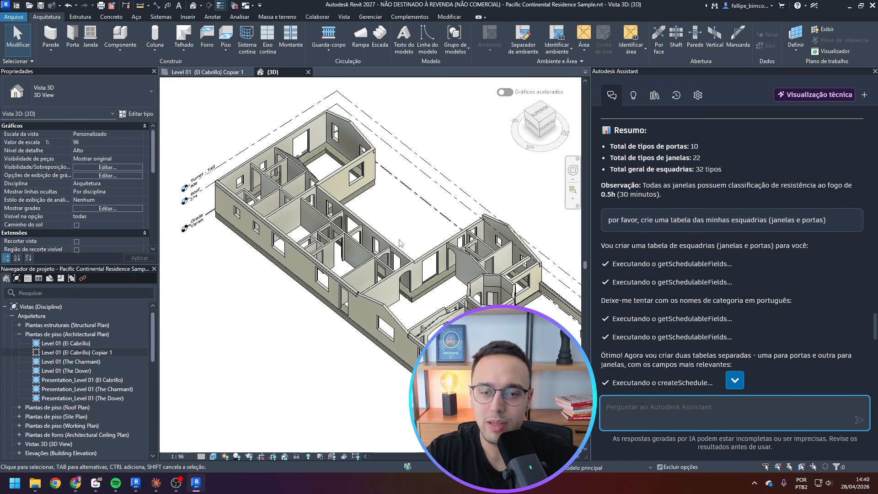
{"action": "scroll", "coordinate": [383, 266], "scroll_direction": "up", "scroll_amount": 2}
{"action": "scroll", "coordinate": [383, 272], "scroll_direction": "down", "scroll_amount": 3}
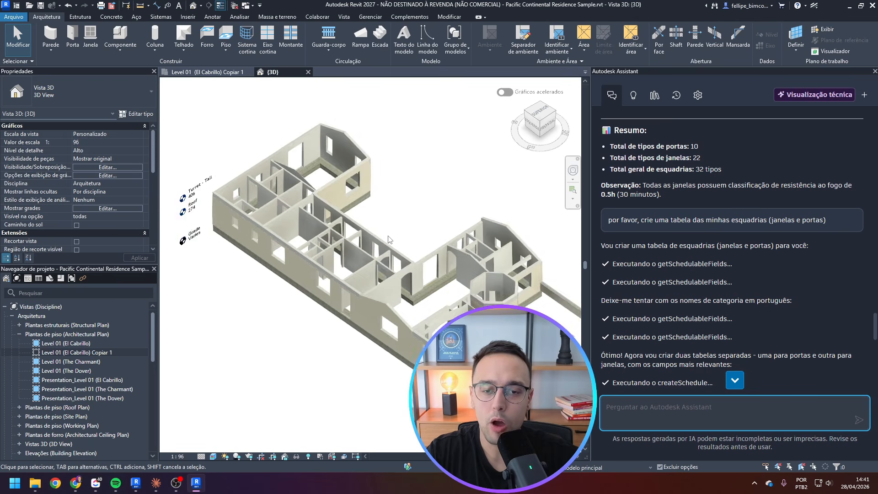
{"action": "scroll", "coordinate": [382, 276], "scroll_direction": "up", "scroll_amount": 1}
{"action": "left_click", "coordinate": [379, 275]}
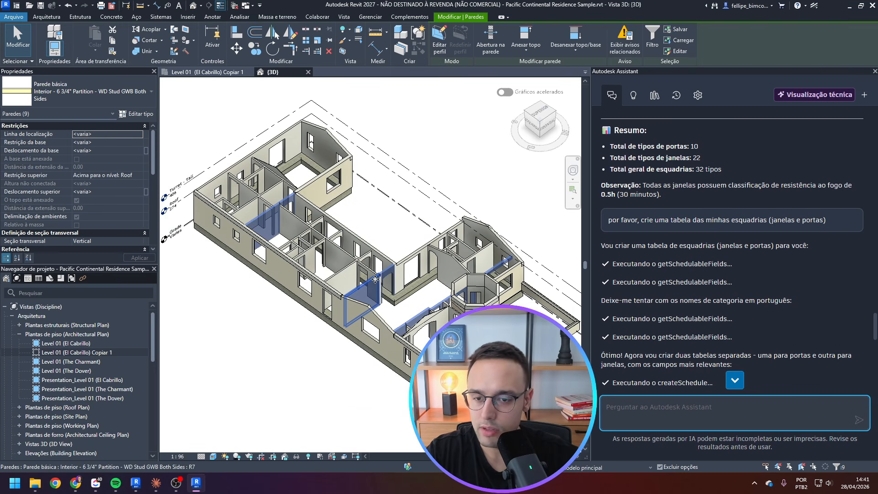
{"action": "key", "text": "Escape"}
Select the house's interior walls together with the levels and temporarily hide them in the 3D view
{"action": "scroll", "coordinate": [375, 278], "scroll_direction": "down", "scroll_amount": 5}
{"action": "left_click_drag", "start_coordinate": [474, 362], "coordinate": [292, 185]}
{"action": "scroll", "coordinate": [377, 242], "scroll_direction": "up", "scroll_amount": 4}
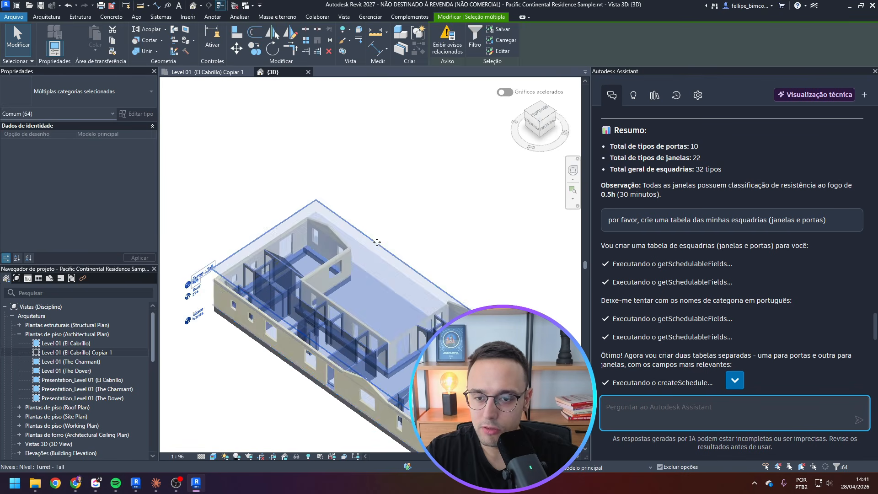
{"action": "key", "text": "h"}
{"action": "key", "text": "h"}
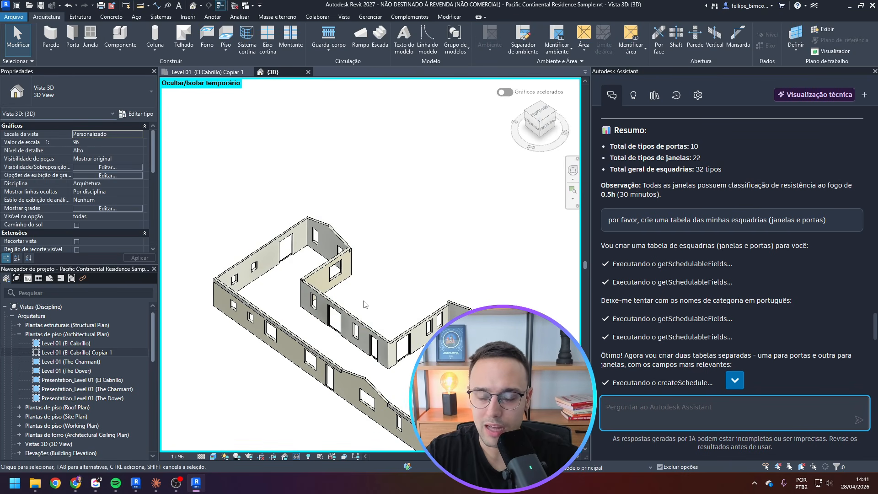
Reset the temporary hide/isolate mode of the 3D view
{"action": "scroll", "coordinate": [356, 328], "scroll_direction": "down", "scroll_amount": 2}
{"action": "key", "text": "h"}
{"action": "key", "text": "r"}
{"action": "scroll", "coordinate": [356, 328], "scroll_direction": "down", "scroll_amount": 3}
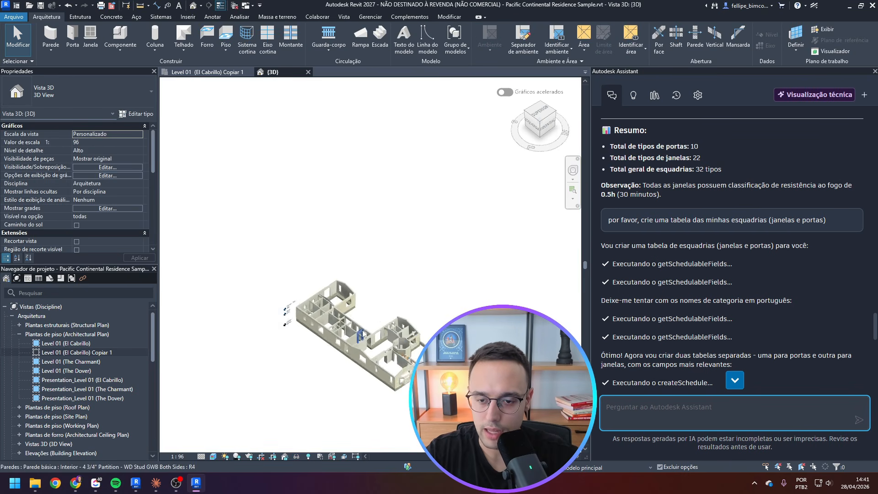
Temporarily isolate the house's interior walls and low perimeter walls in the 3D view and clear the selection
{"action": "left_click_drag", "start_coordinate": [280, 277], "coordinate": [527, 453]}
{"action": "scroll", "coordinate": [435, 373], "scroll_direction": "up", "scroll_amount": 5}
{"action": "key", "text": "h"}
{"action": "key", "text": "i"}
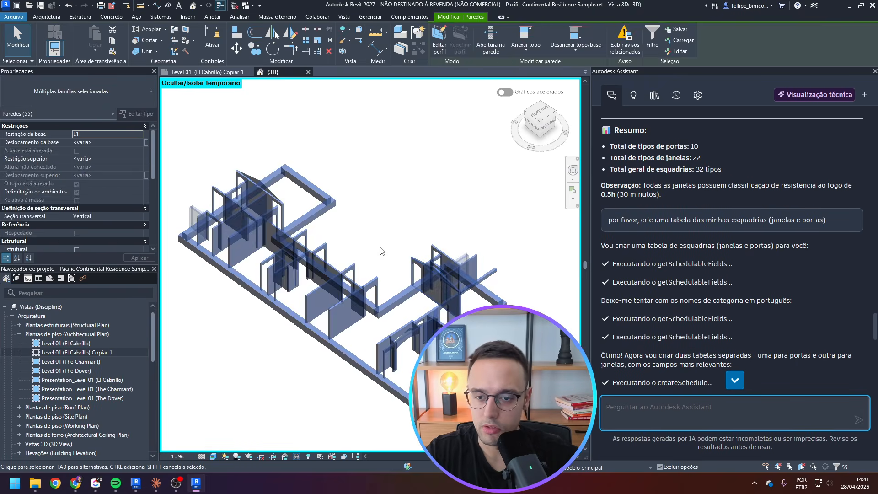
{"action": "key", "text": "Escape"}
Select the long interior partition in the isolated 3D view and check its length in the properties
{"action": "middle_click_drag", "start_coordinate": [377, 263], "coordinate": [347, 270]}
{"action": "left_click", "coordinate": [229, 271]}
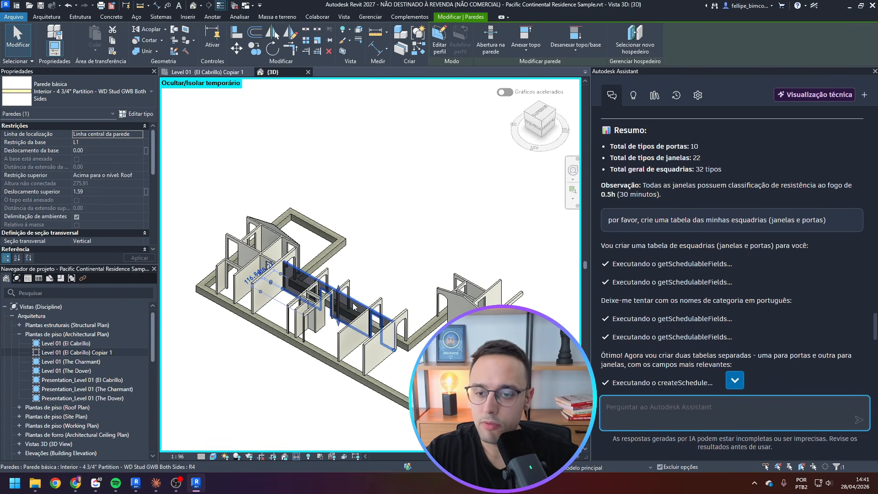
{"action": "scroll", "coordinate": [230, 271], "scroll_direction": "up", "scroll_amount": 3}
{"action": "scroll", "coordinate": [116, 210], "scroll_direction": "down", "scroll_amount": 5}
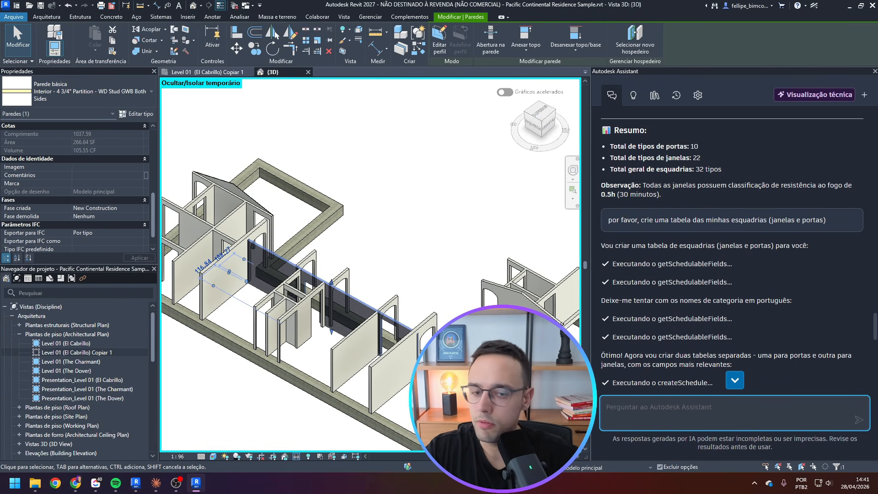
Ask the Autodesk Assistant in Portuguese to apply the colour red to walls with a length greater than 3 metros
{"action": "type", "text": "por"}
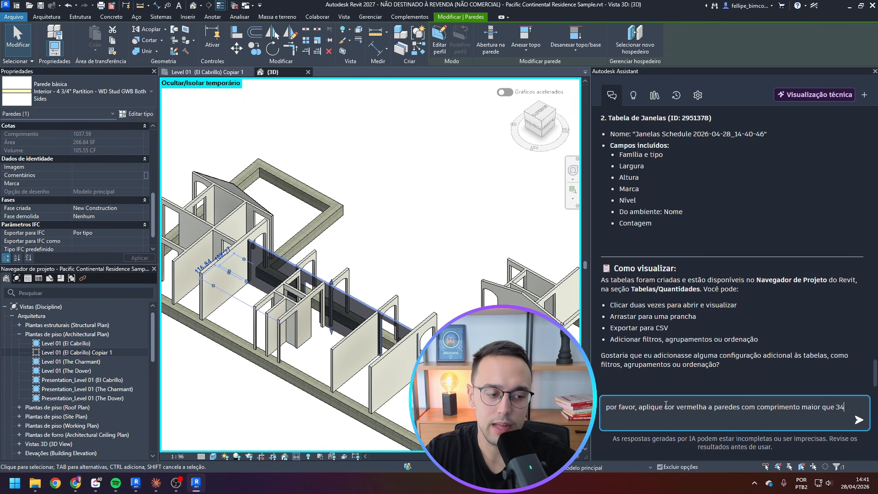
{"action": "type", "text": "ros"}
{"action": "key", "text": "Return"}
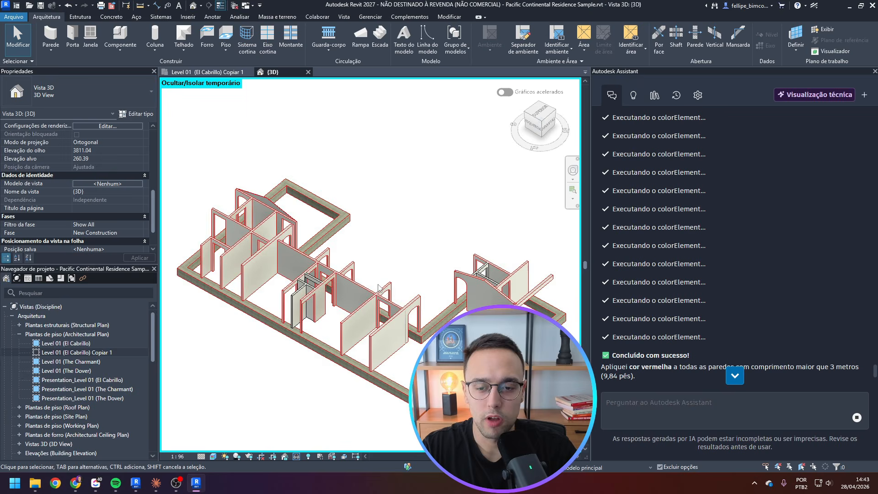
Inspect the coloured walls up close and check the length of a short arched interior partition in its properties
{"action": "scroll", "coordinate": [378, 287], "scroll_direction": "up", "scroll_amount": 4}
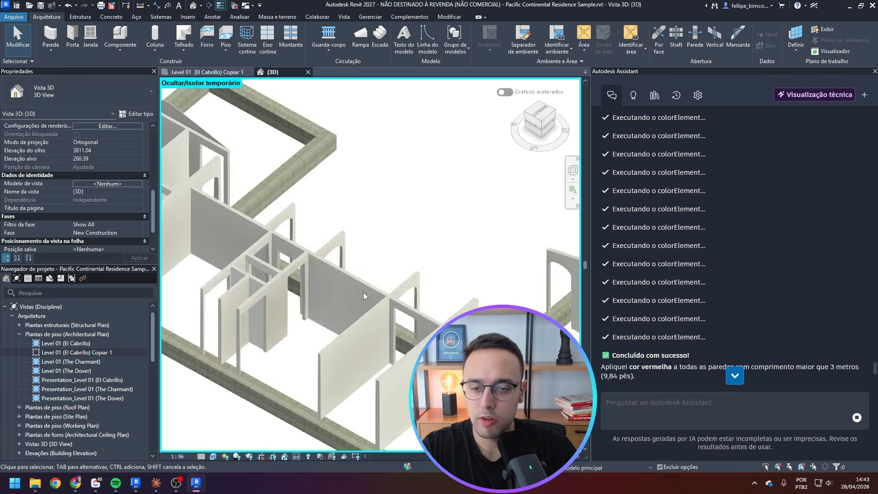
{"action": "left_click", "coordinate": [355, 221]}
{"action": "middle_click_drag", "start_coordinate": [496, 263], "coordinate": [357, 278], "text": "shift"}
{"action": "left_click", "coordinate": [345, 274]}
{"action": "scroll", "coordinate": [343, 241], "scroll_direction": "up", "scroll_amount": 4}
{"action": "left_click", "coordinate": [357, 230]}
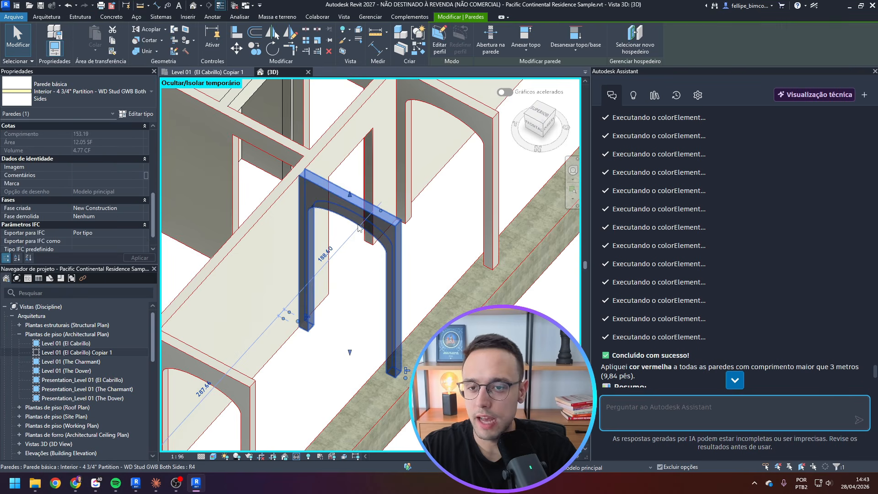
{"action": "scroll", "coordinate": [94, 234], "scroll_direction": "down", "scroll_amount": 3}
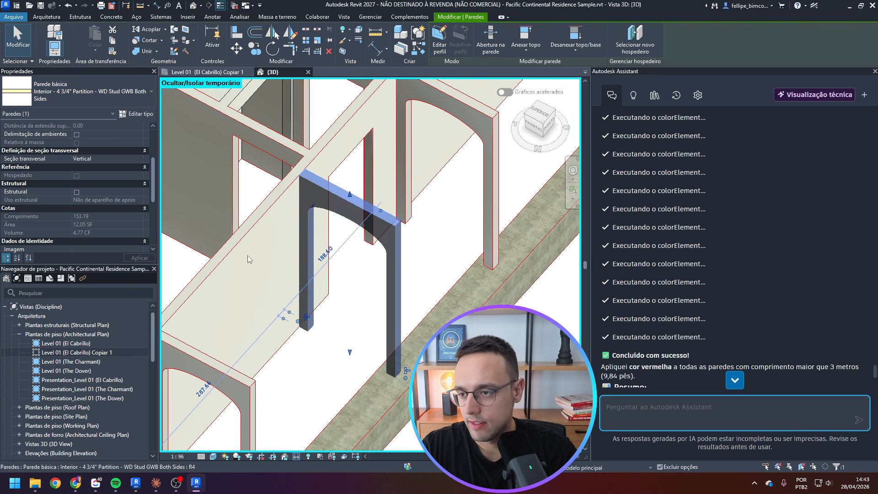
{"action": "middle_click_drag", "start_coordinate": [388, 245], "coordinate": [303, 290], "text": "shift"}
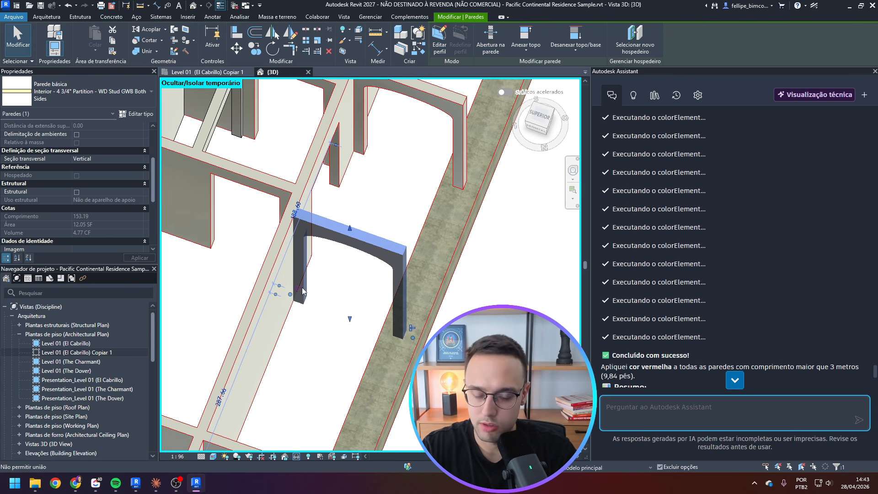
{"action": "key", "text": "n"}
{"action": "key", "text": "Escape"}
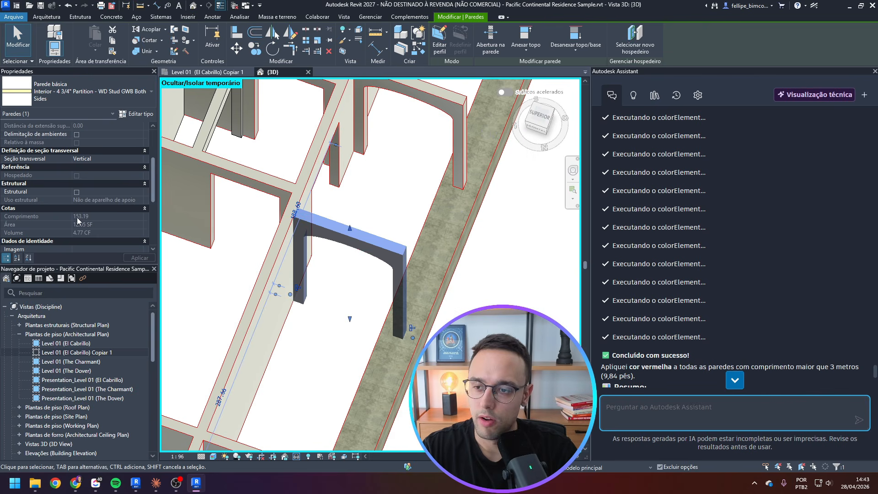
{"action": "left_click", "coordinate": [406, 218]}
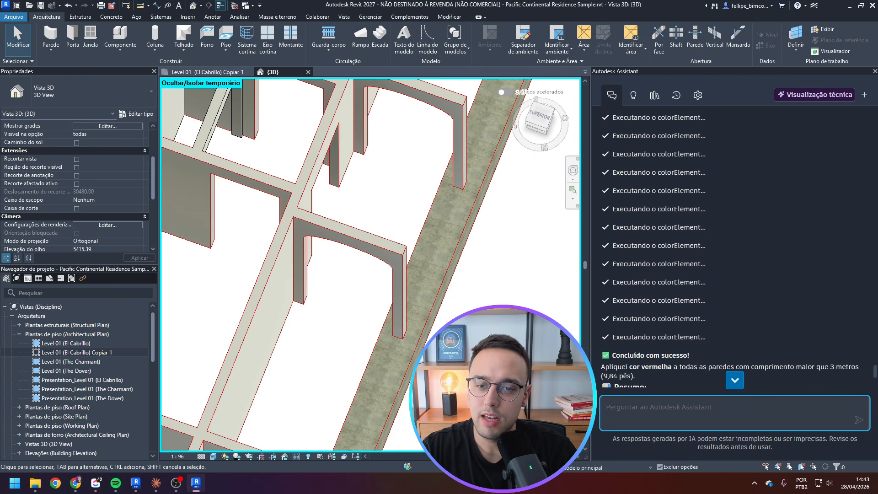
{"action": "middle_click_drag", "start_coordinate": [406, 218], "coordinate": [389, 236], "text": "shift"}
{"action": "left_click", "coordinate": [391, 237]}
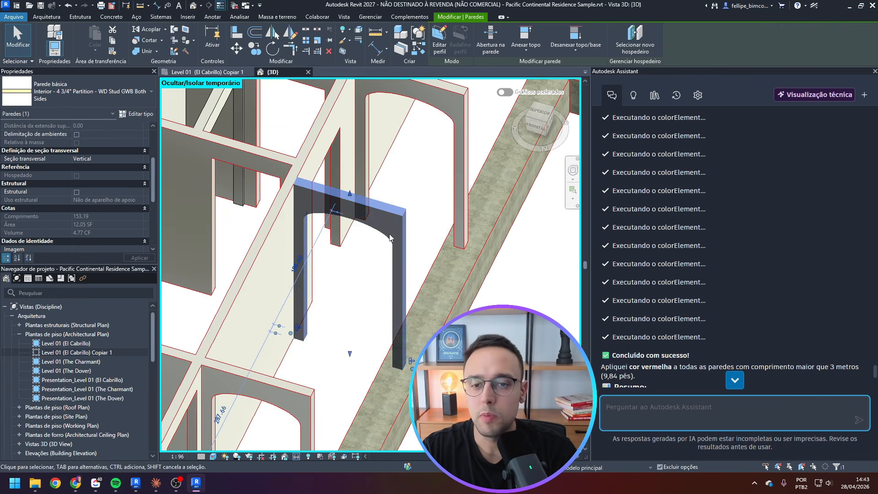
{"action": "middle_click_drag", "start_coordinate": [411, 269], "coordinate": [494, 243], "text": "shift"}
{"action": "left_click", "coordinate": [414, 280]}
Review the wall colouring across the whole isolated model from several angles, including the long interior partition
{"action": "scroll", "coordinate": [395, 283], "scroll_direction": "down", "scroll_amount": 4}
{"action": "scroll", "coordinate": [395, 287], "scroll_direction": "down", "scroll_amount": 3}
{"action": "scroll", "coordinate": [275, 207], "scroll_direction": "down", "scroll_amount": 3}
{"action": "key", "text": "h"}
{"action": "key", "text": "r"}
{"action": "middle_click_drag", "start_coordinate": [348, 240], "coordinate": [385, 258], "text": "shift"}
{"action": "scroll", "coordinate": [387, 270], "scroll_direction": "up", "scroll_amount": 2}
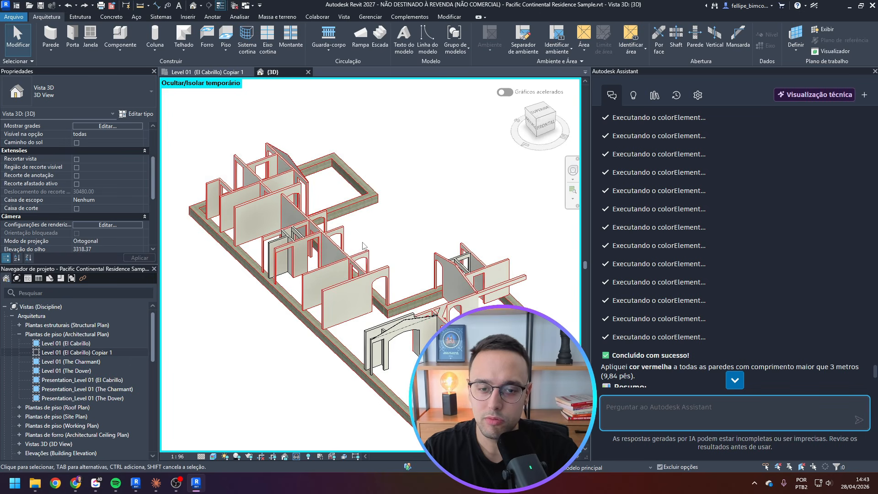
{"action": "middle_click_drag", "start_coordinate": [329, 249], "coordinate": [363, 258], "text": "shift"}
{"action": "scroll", "coordinate": [364, 262], "scroll_direction": "up", "scroll_amount": 4}
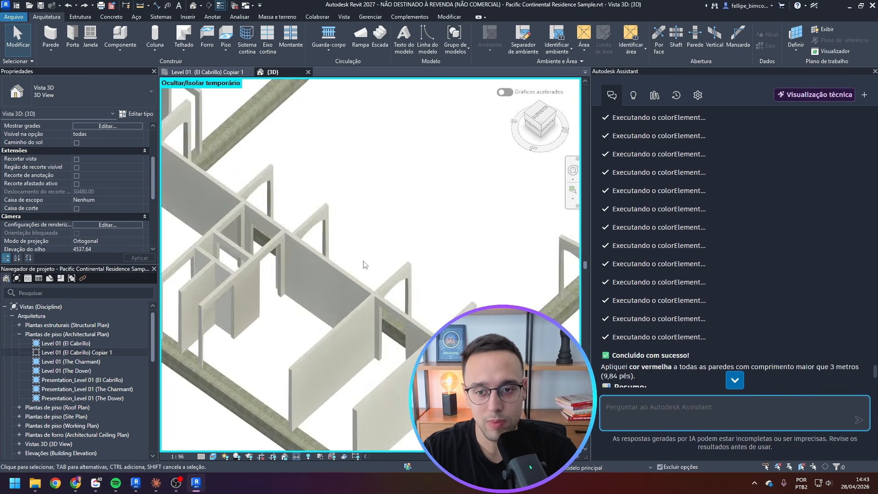
{"action": "left_click", "coordinate": [363, 284]}
{"action": "scroll", "coordinate": [363, 286], "scroll_direction": "down", "scroll_amount": 3}
{"action": "key", "text": "Escape"}
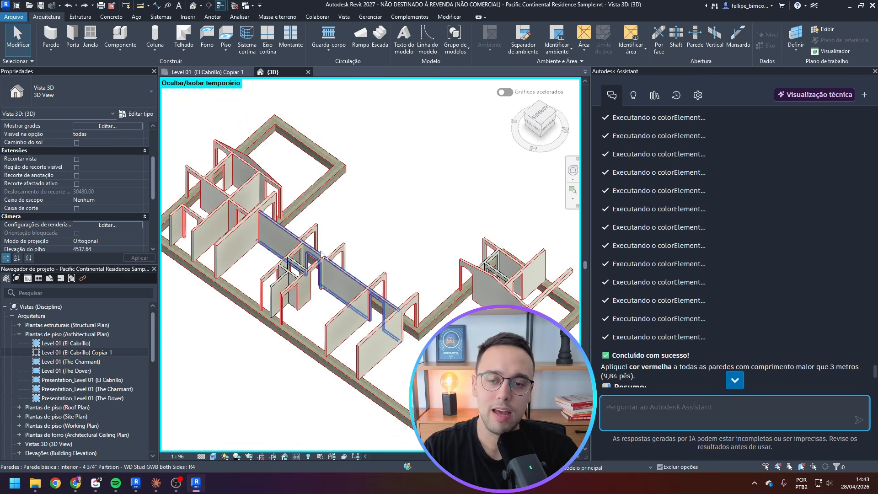